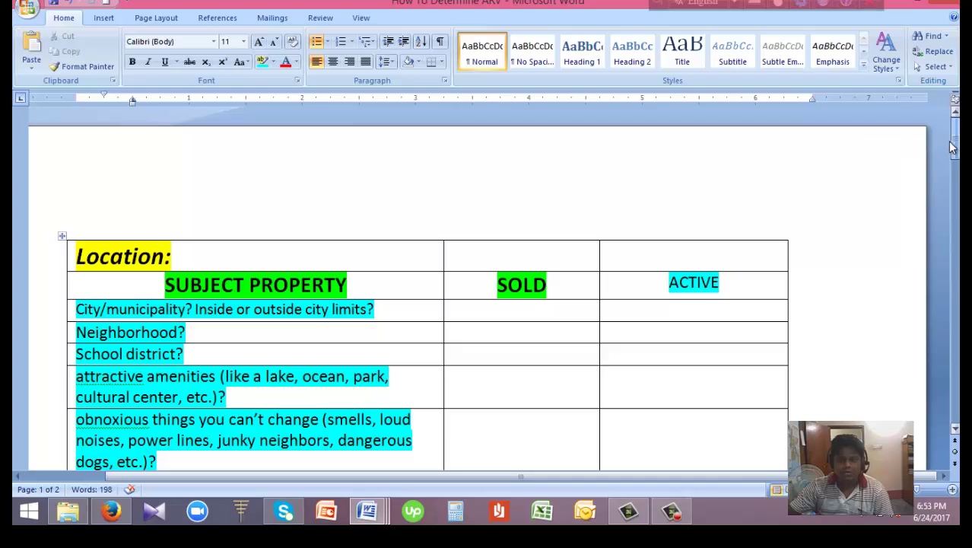
# Scroll the ARV document, then switch to the Upwork profile page in Firefox
pyautogui.moveTo(956, 135); pyautogui.dragTo(956, 221)
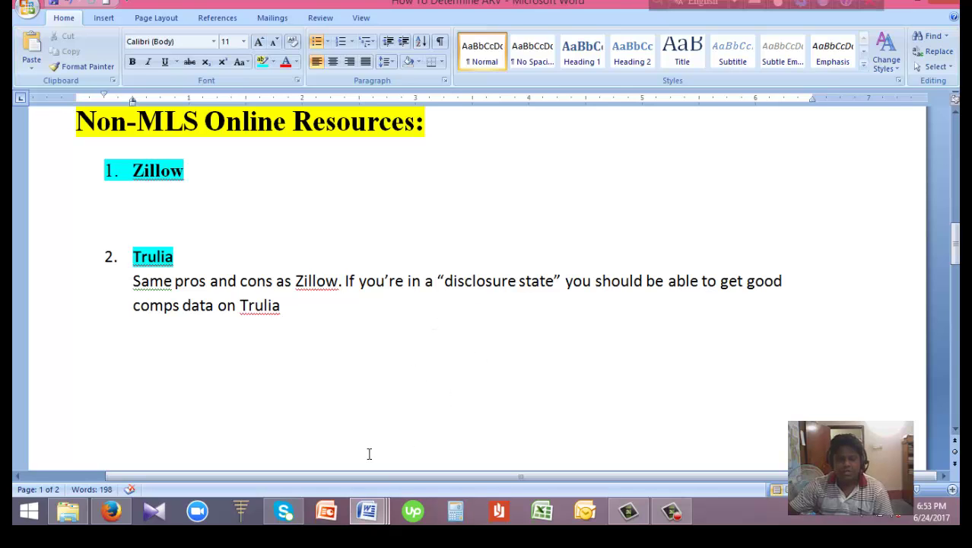
pyautogui.click(113, 514)
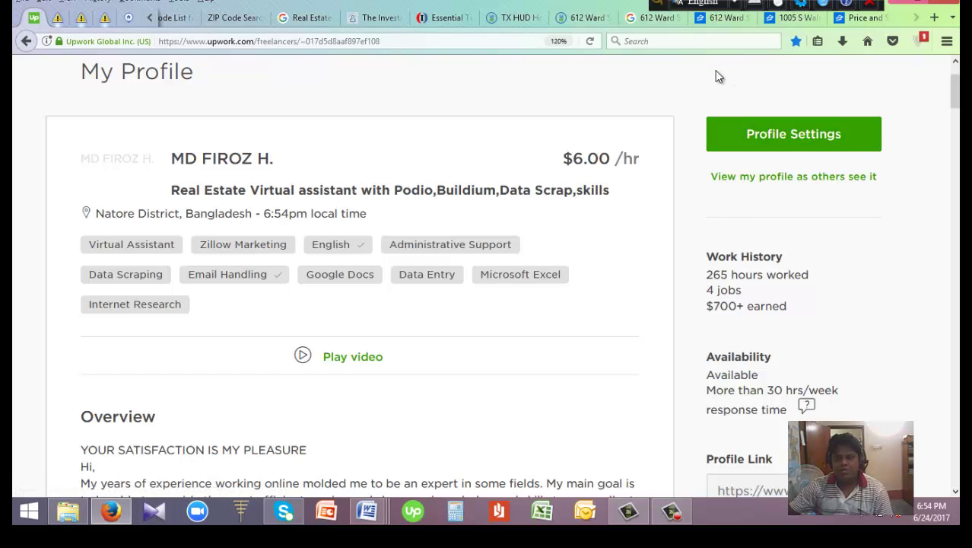
pyautogui.click(583, 17)
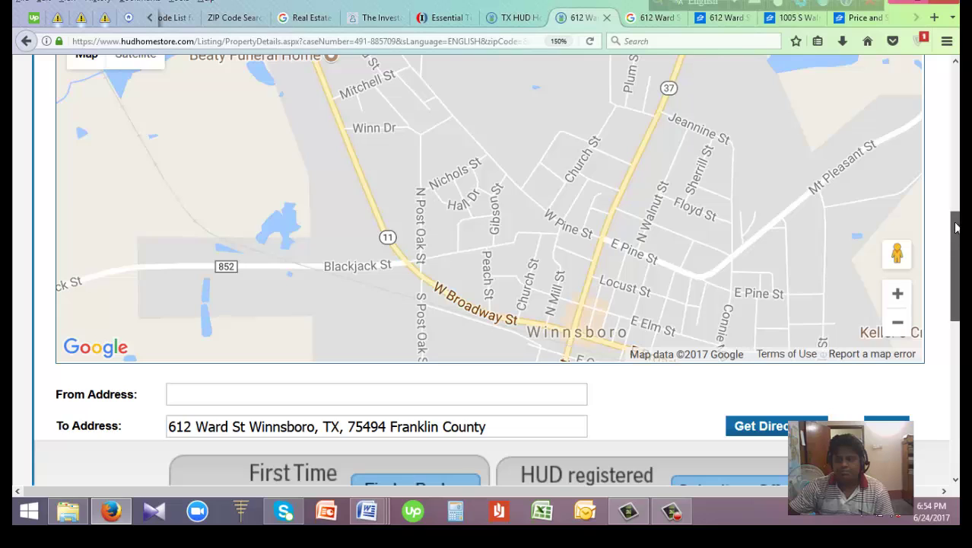
pyautogui.moveTo(957, 236); pyautogui.dragTo(957, 118)
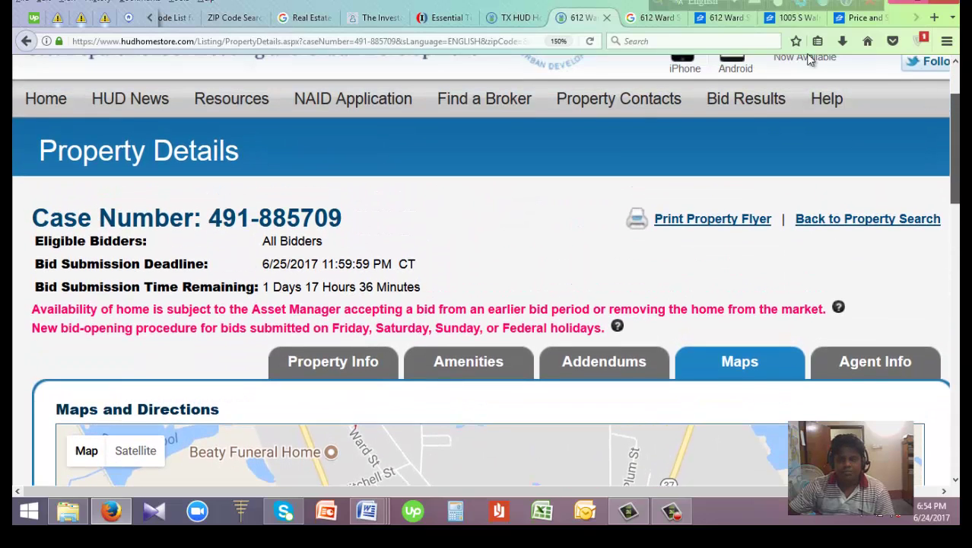
pyautogui.click(517, 18)
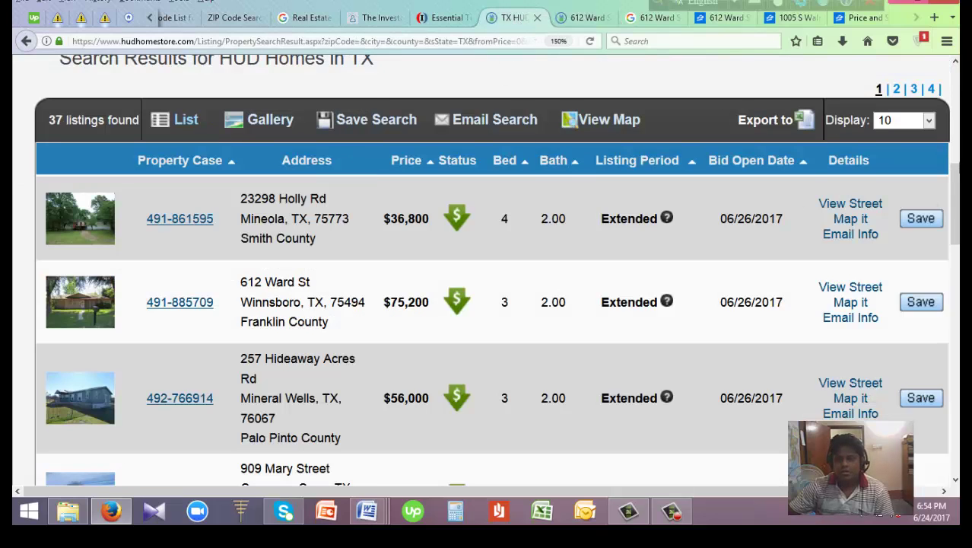
pyautogui.moveTo(956, 187); pyautogui.dragTo(956, 106)
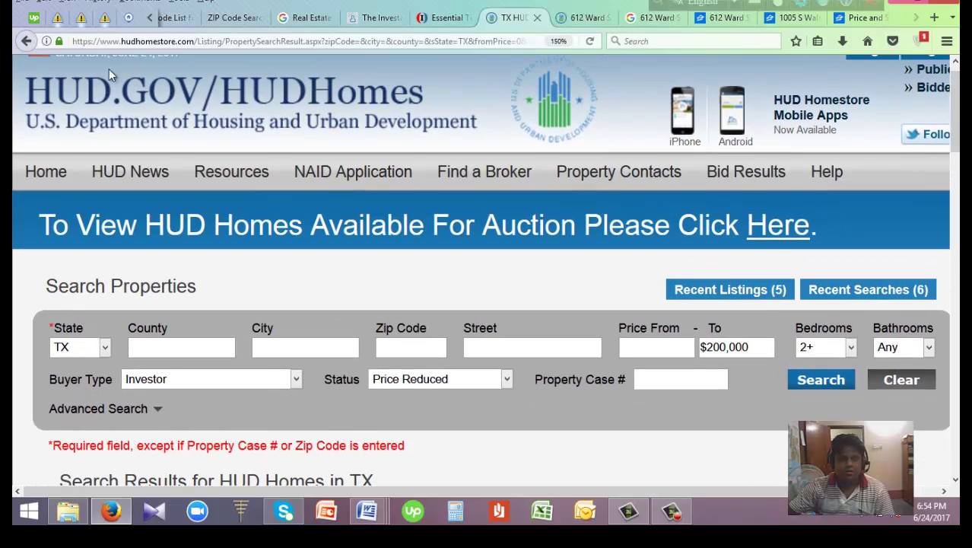
# Return to the 222-home Texas search and confirm state TX and 2+ bedrooms
pyautogui.click(26, 41)
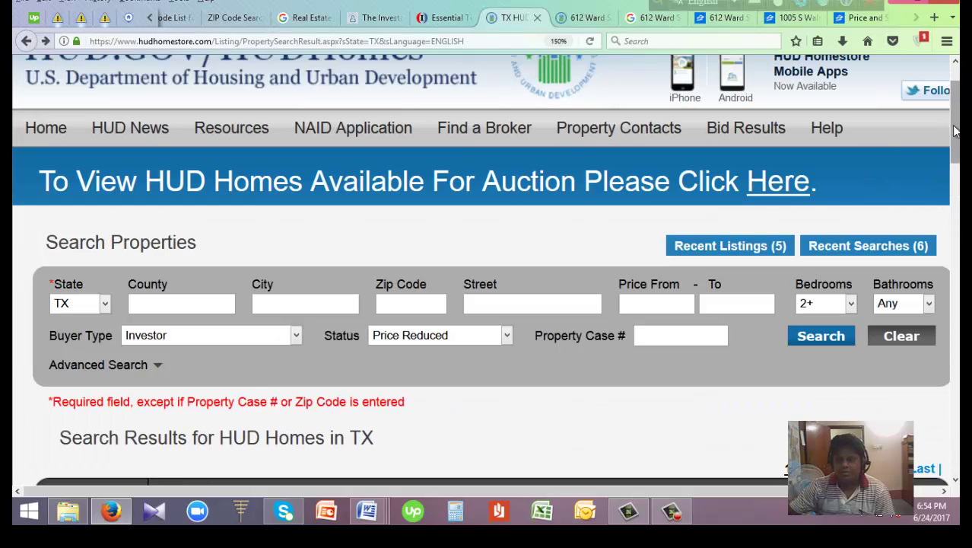
pyautogui.moveTo(956, 128); pyautogui.dragTo(957, 157)
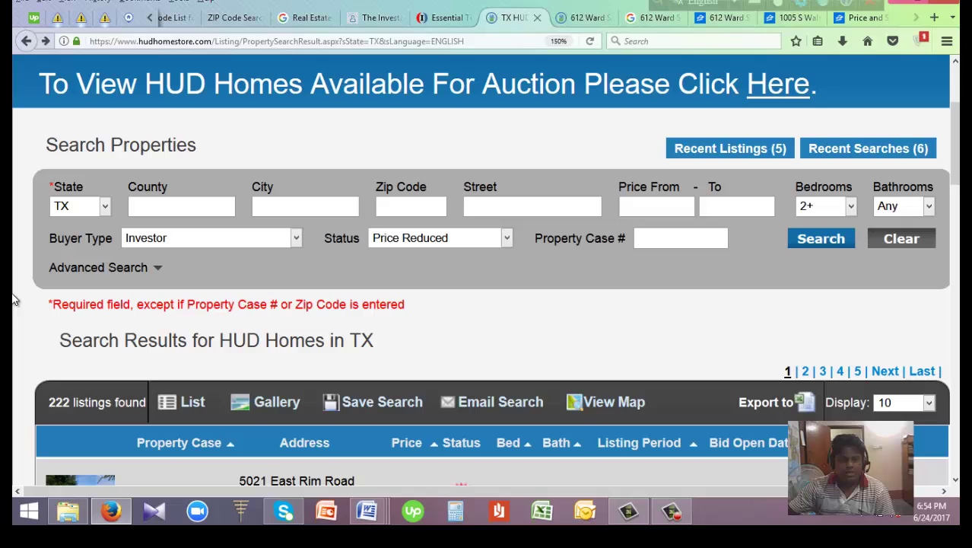
pyautogui.click(105, 210)
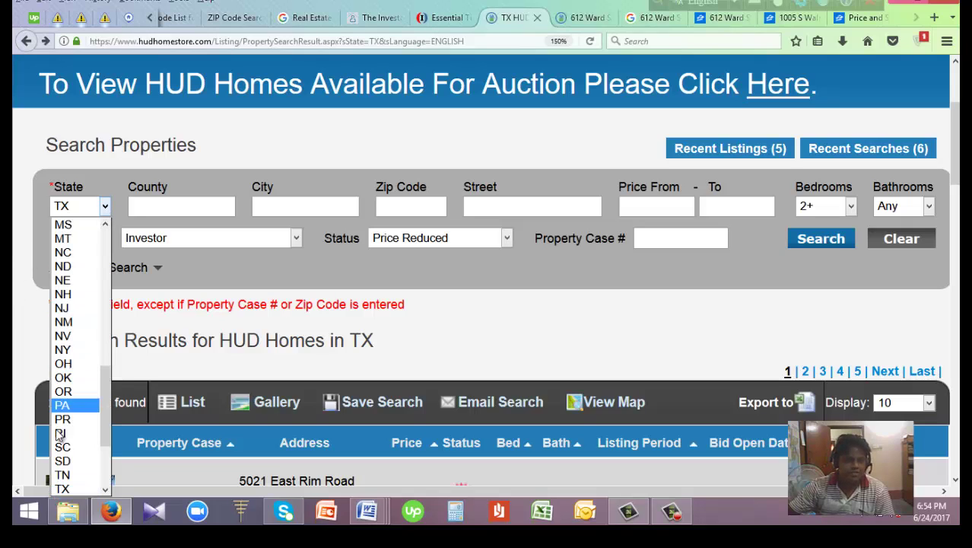
pyautogui.click(162, 204)
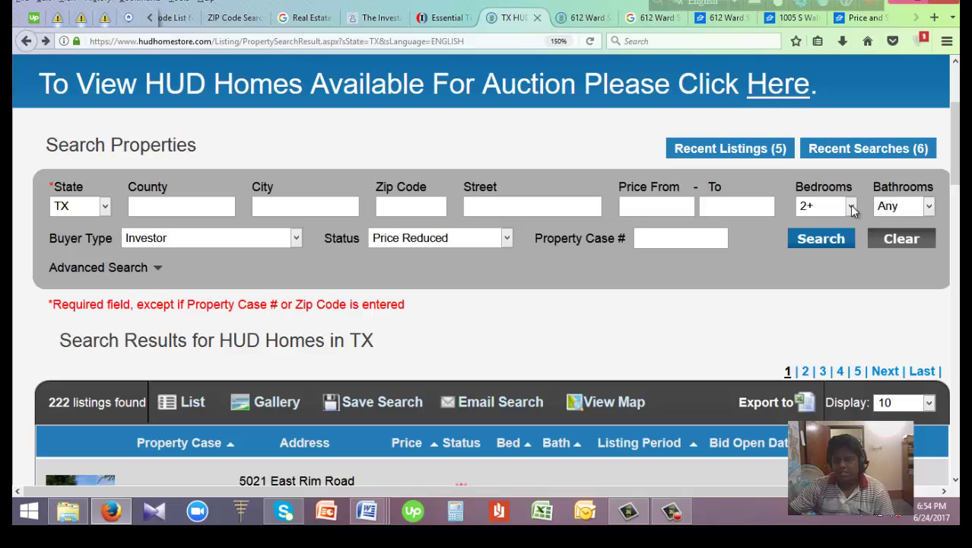
pyautogui.click(852, 211)
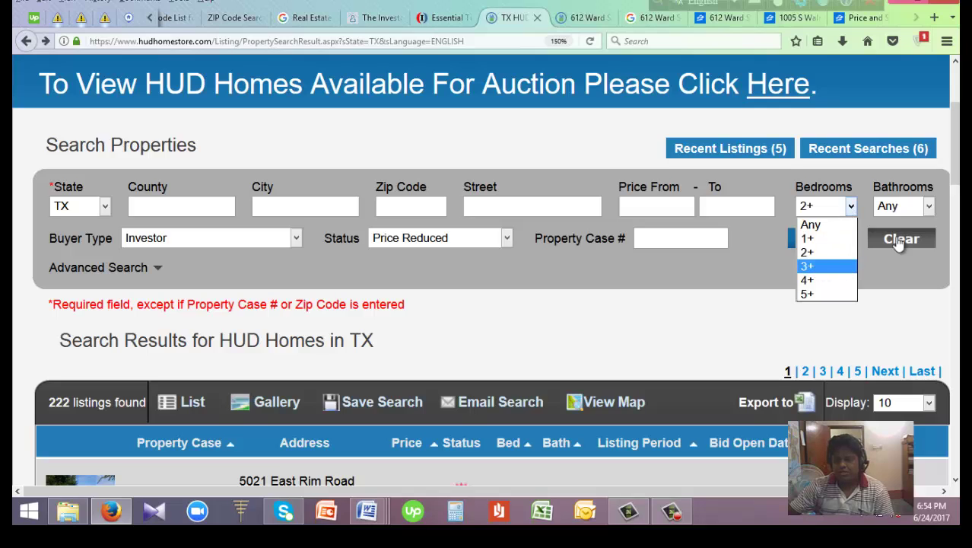
pyautogui.click(886, 282)
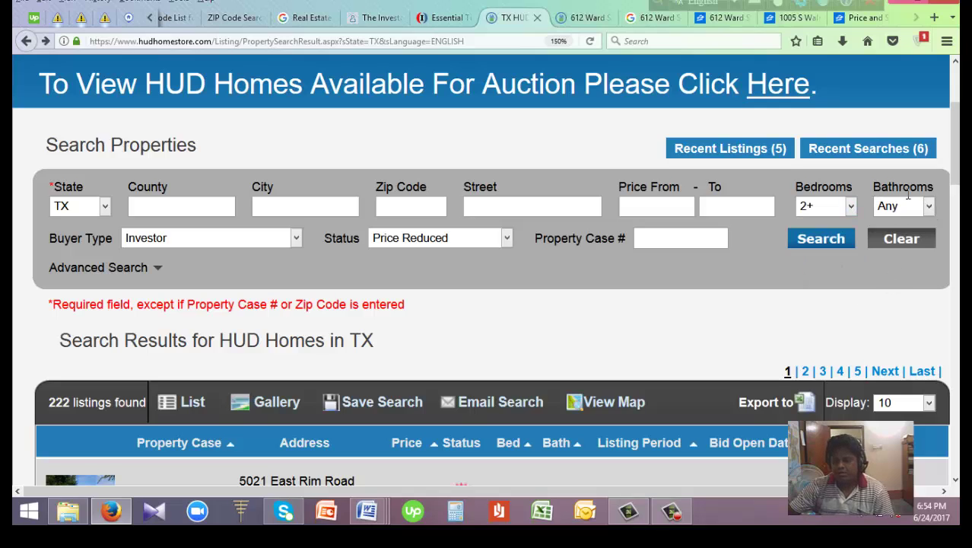
# Confirm the buyer type stays Investor and the status stays Price Reduced
pyautogui.click(298, 240)
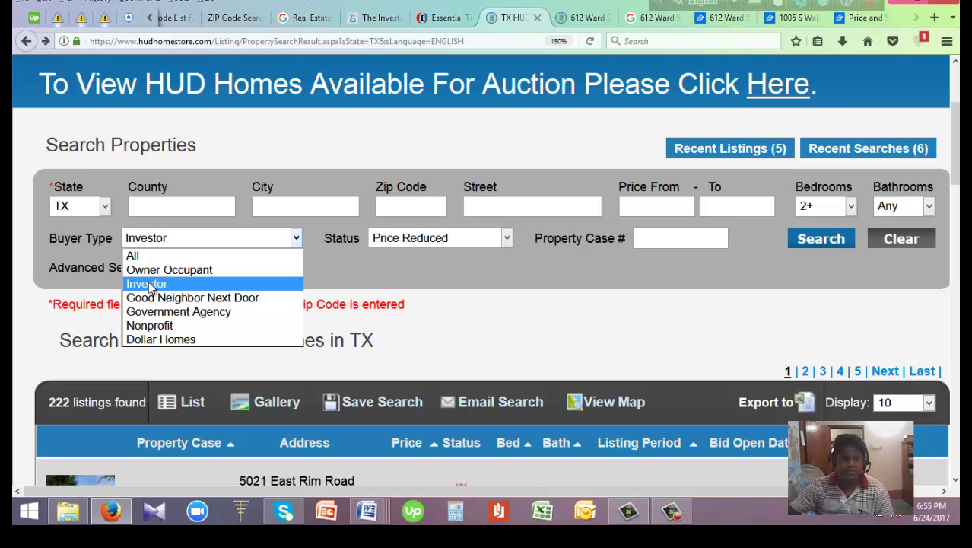
pyautogui.click(150, 284)
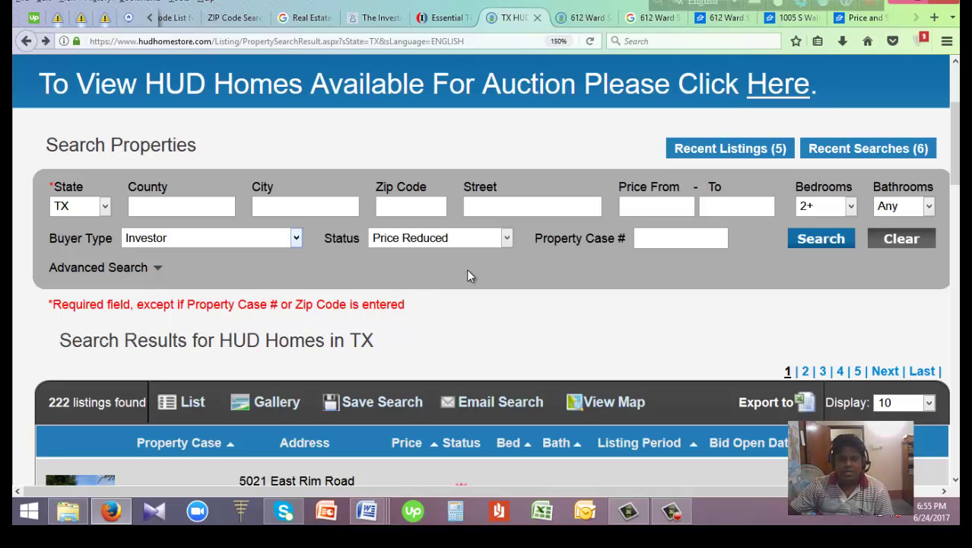
pyautogui.click(506, 239)
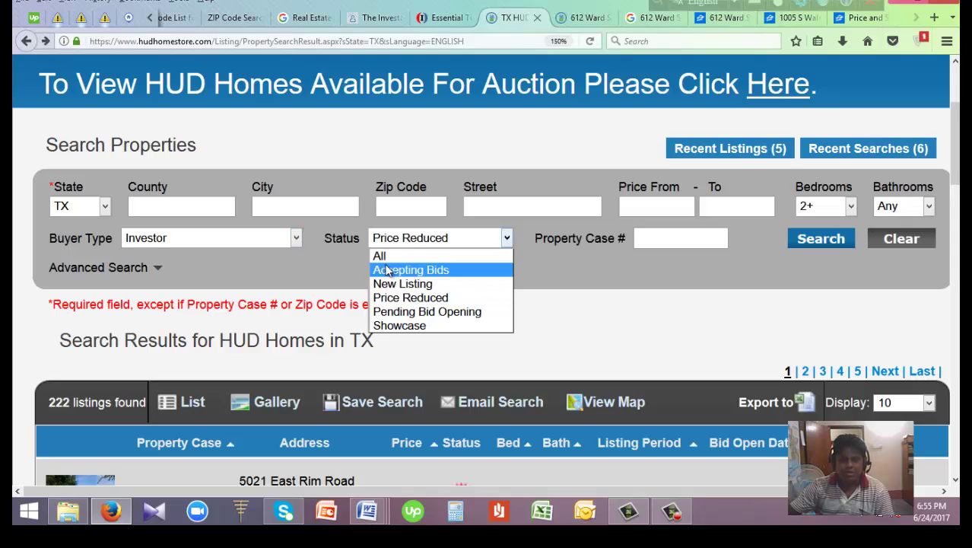
pyautogui.click(565, 282)
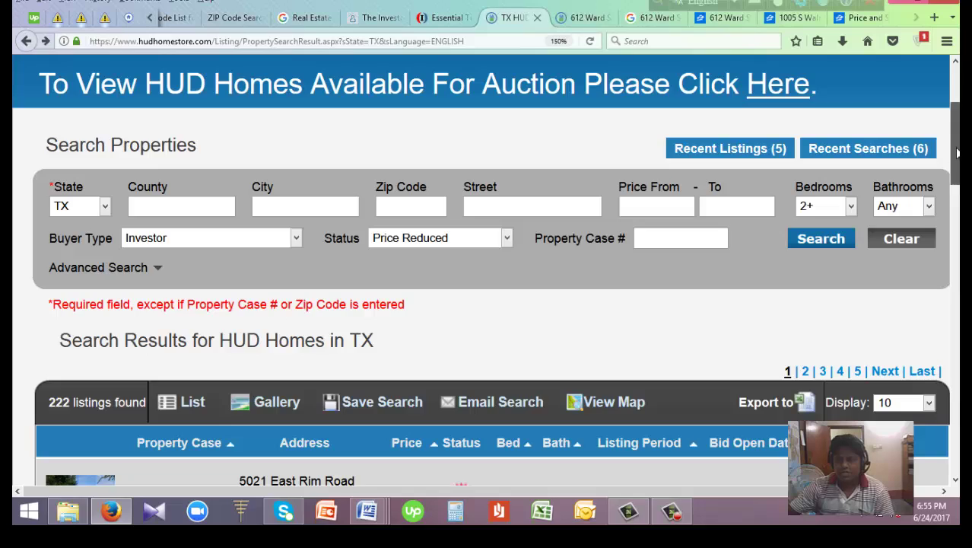
pyautogui.moveTo(955, 156); pyautogui.dragTo(956, 182)
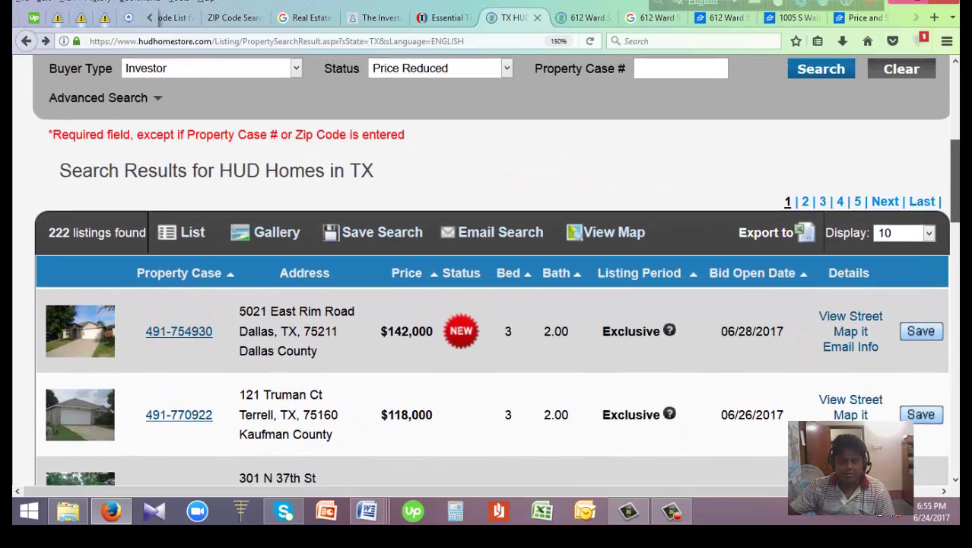
pyautogui.scroll(2, 857, 187)
pyautogui.scroll(-5, 857, 186)
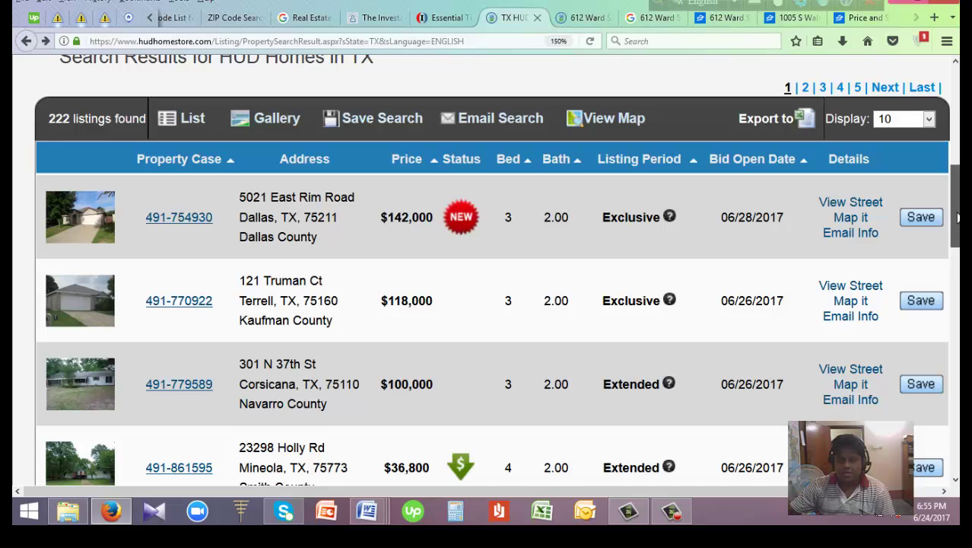
pyautogui.scroll(-3, 687, 242)
pyautogui.scroll(-1, 480, 247)
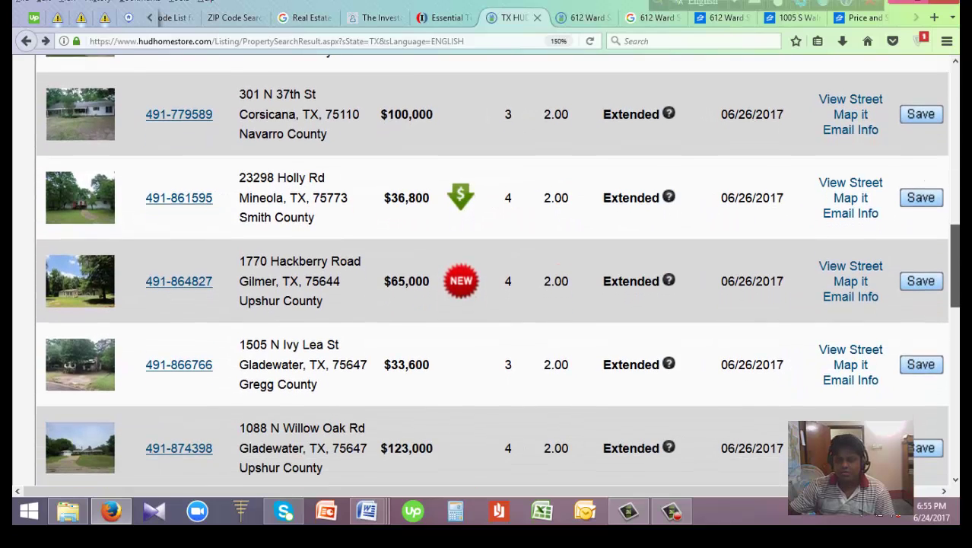
pyautogui.scroll(1, 480, 247)
pyautogui.moveTo(467, 234)
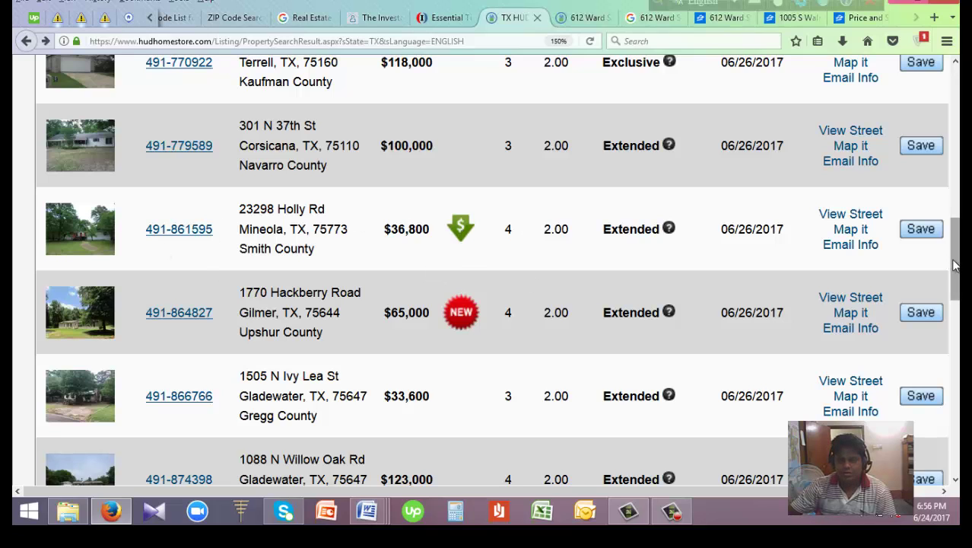
pyautogui.moveTo(956, 264)
pyautogui.mouseDown()
pyautogui.moveTo(956, 313)
pyautogui.moveTo(955, 245)
pyautogui.mouseUp()
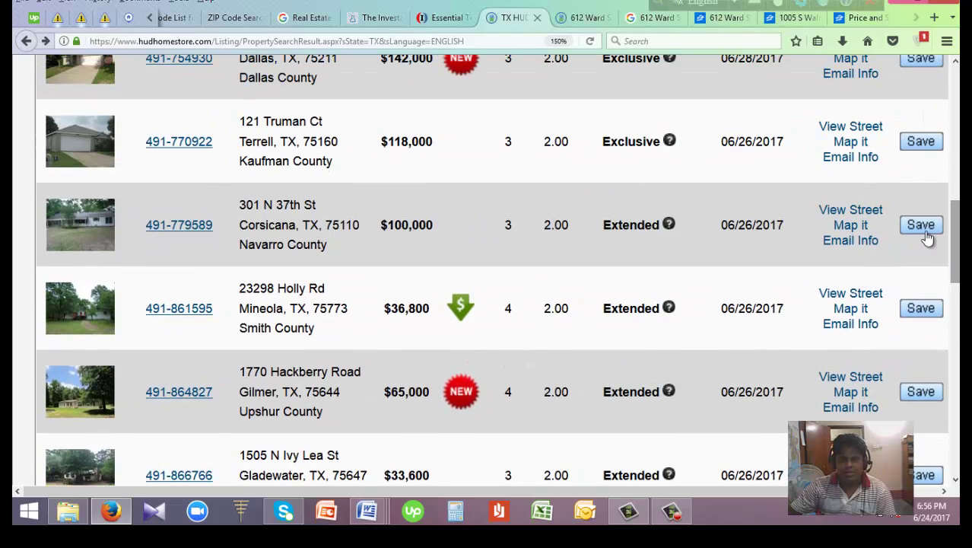
pyautogui.click(582, 17)
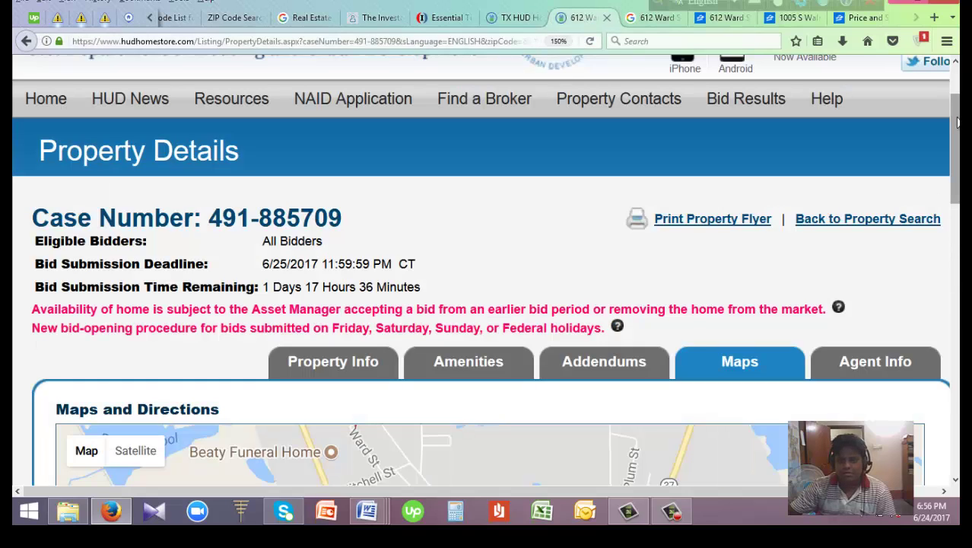
pyautogui.moveTo(955, 131); pyautogui.dragTo(897, 156)
pyautogui.click(335, 257)
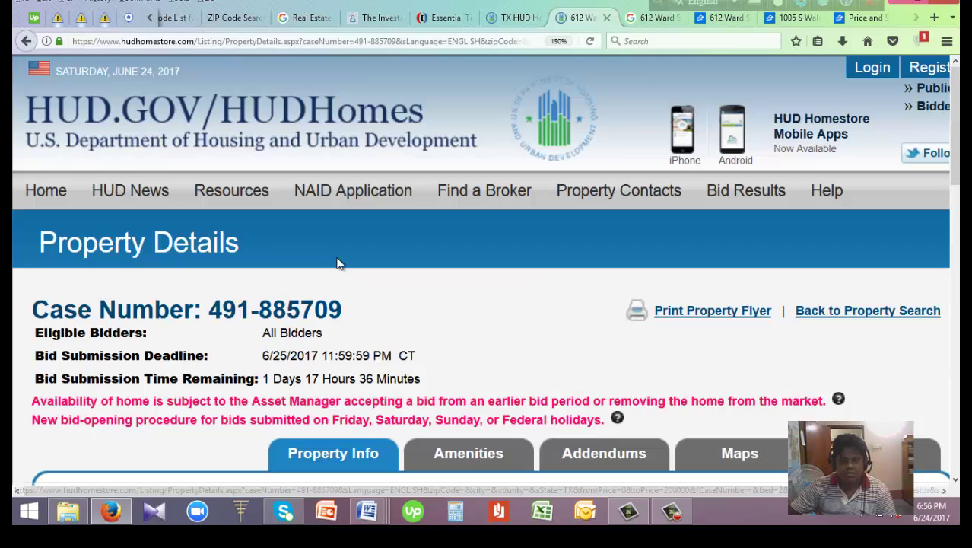
pyautogui.moveTo(956, 142); pyautogui.dragTo(954, 184)
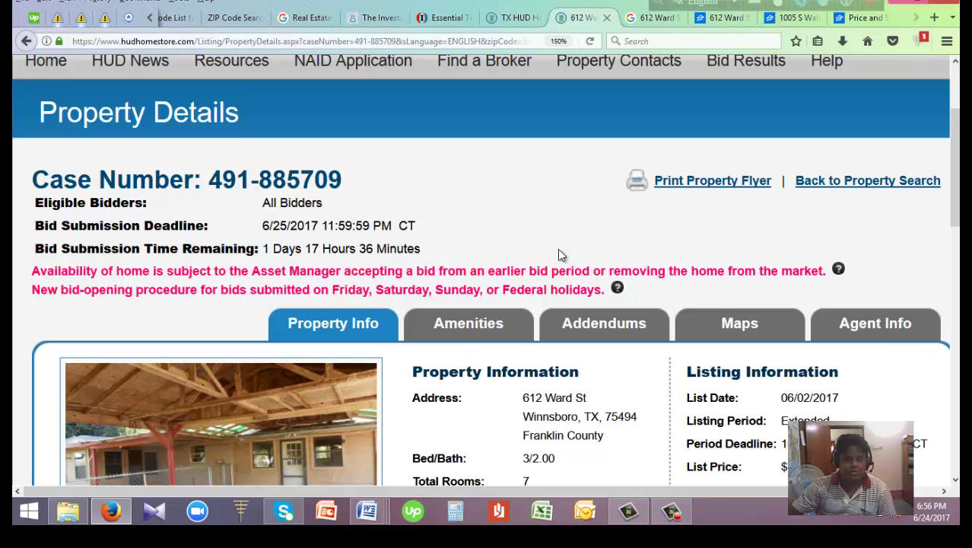
pyautogui.moveTo(956, 169); pyautogui.dragTo(958, 245)
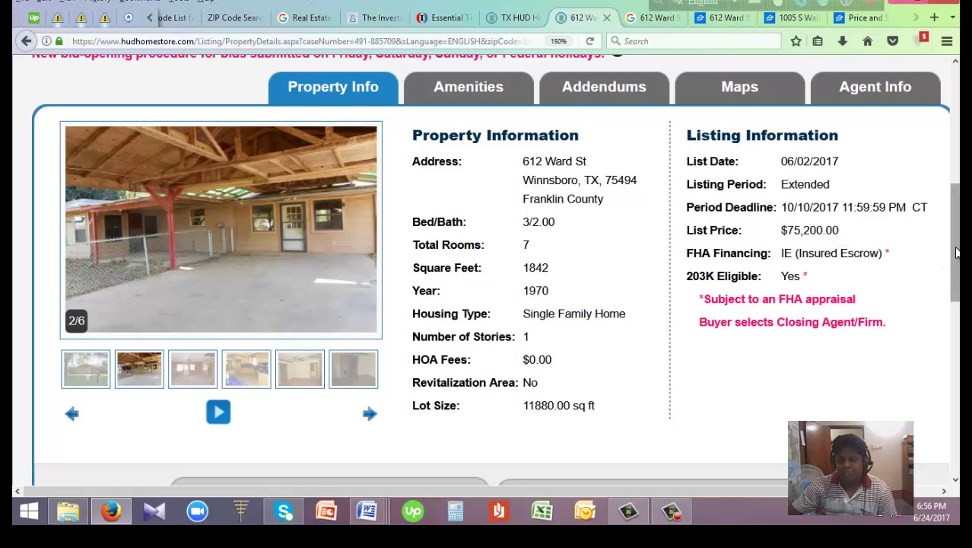
pyautogui.moveTo(957, 252); pyautogui.dragTo(958, 242)
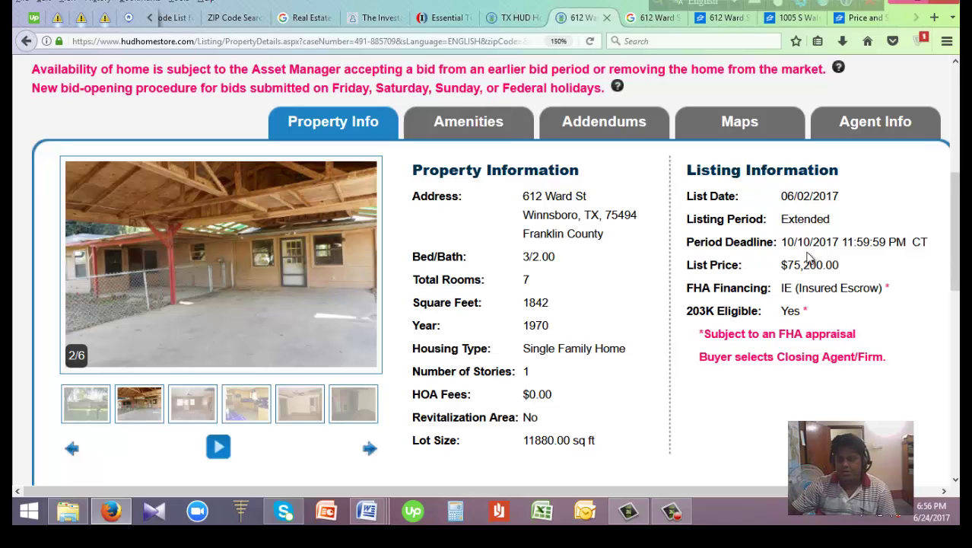
pyautogui.moveTo(955, 225); pyautogui.dragTo(956, 204)
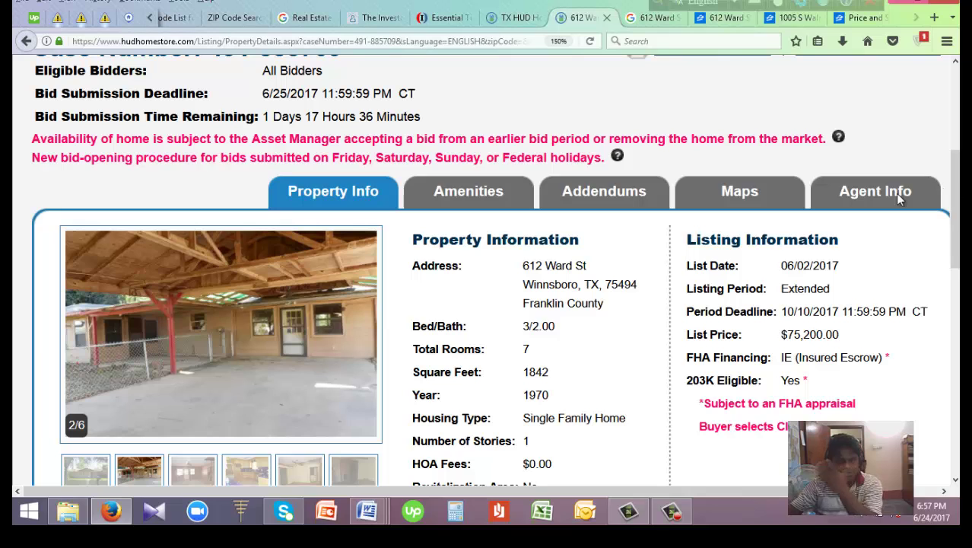
pyautogui.click(778, 204)
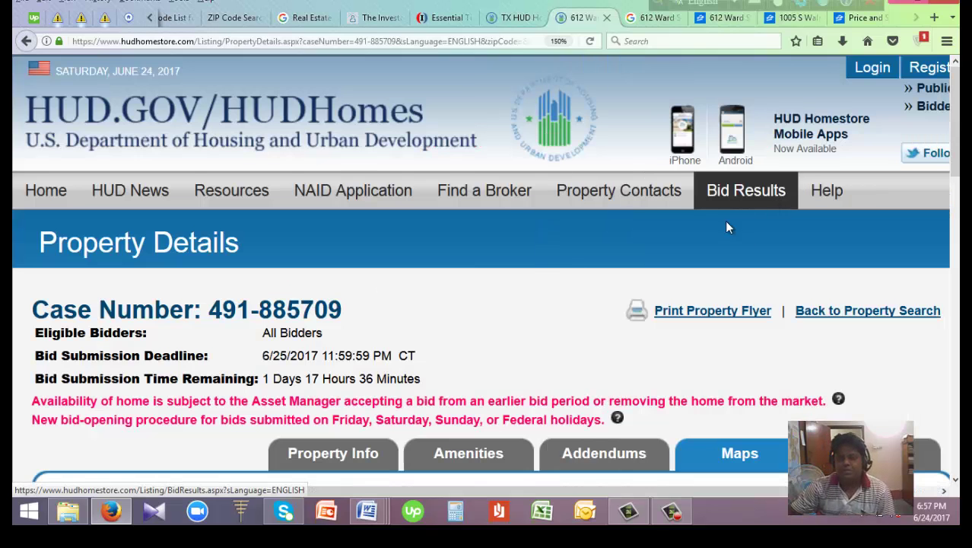
pyautogui.moveTo(957, 146); pyautogui.dragTo(957, 295)
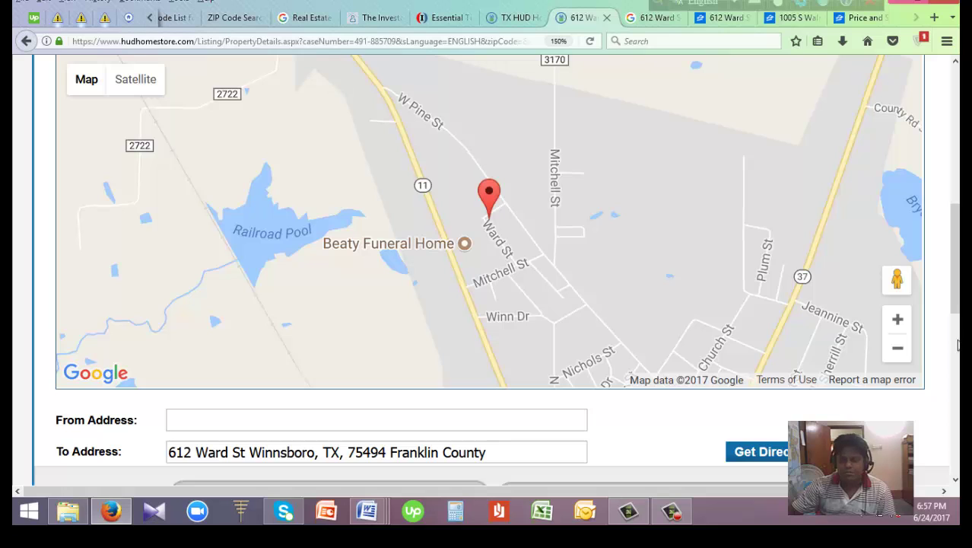
pyautogui.click(898, 320)
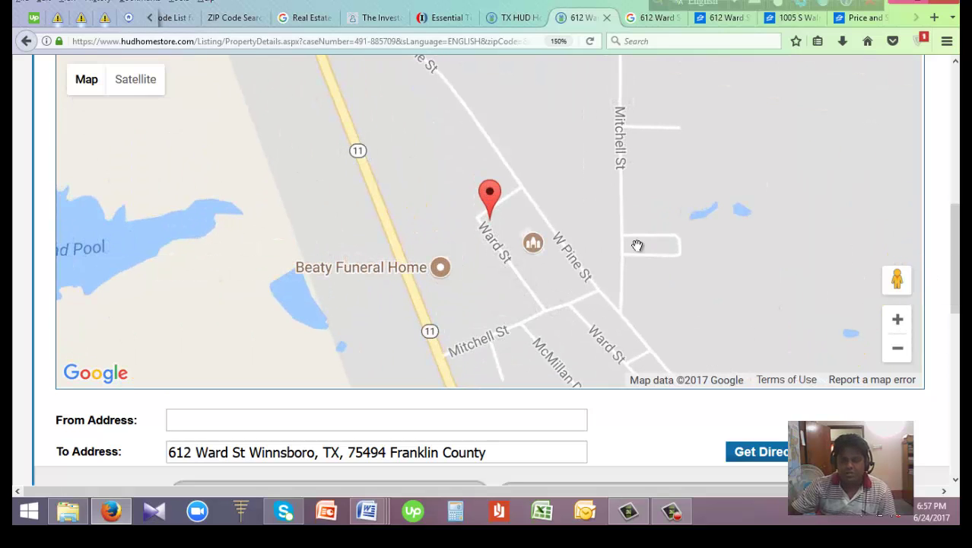
pyautogui.moveTo(622, 271)
pyautogui.mouseDown()
pyautogui.moveTo(541, 215)
pyautogui.moveTo(543, 294)
pyautogui.moveTo(614, 282)
pyautogui.moveTo(669, 254)
pyautogui.moveTo(605, 225)
pyautogui.mouseUp()
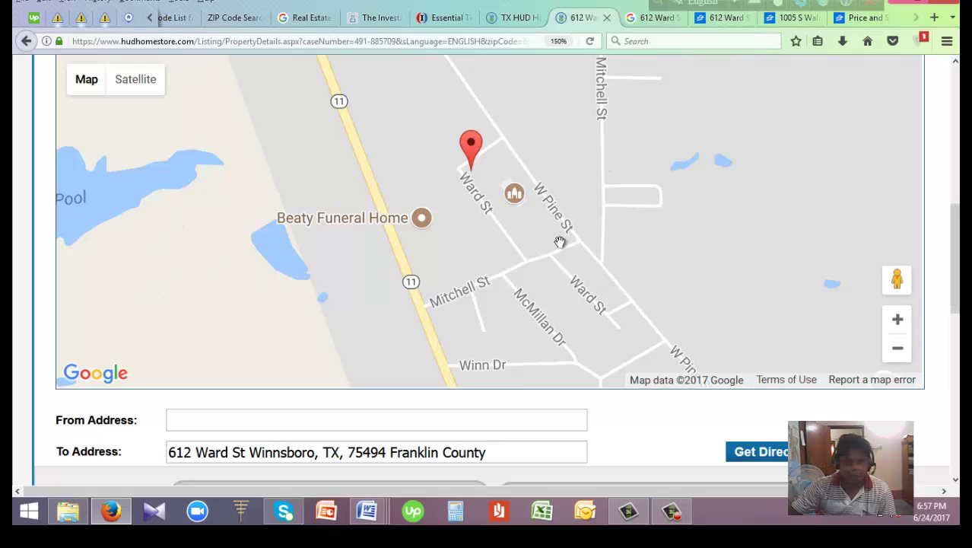
# Show the listing's Addendums list with PROPERTY LISTING DISCLOSURE, PCR and LBP Disclosure
pyautogui.scroll(3, 957, 261)
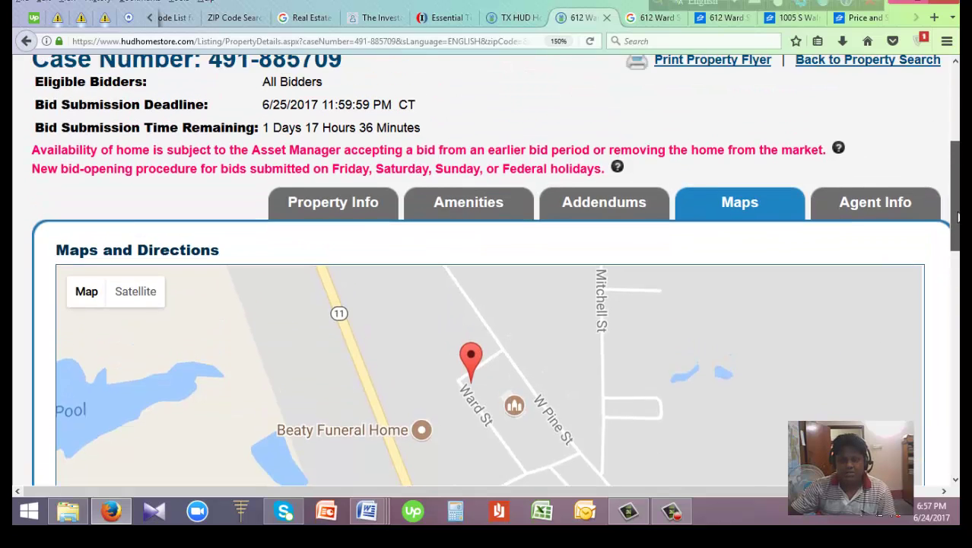
pyautogui.scroll(-4, 958, 261)
pyautogui.scroll(-1, 955, 274)
pyautogui.scroll(3, 955, 274)
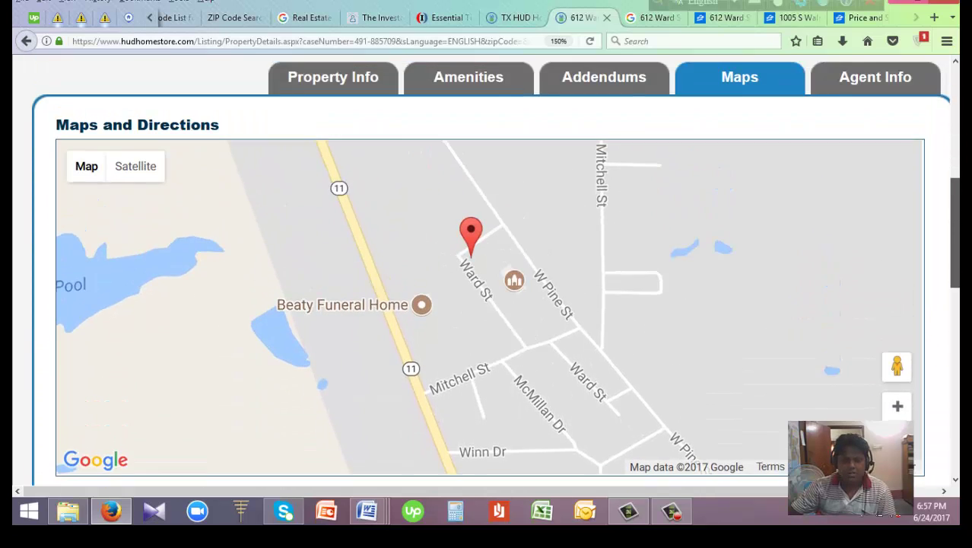
pyautogui.scroll(-5, 954, 274)
pyautogui.scroll(5, 893, 184)
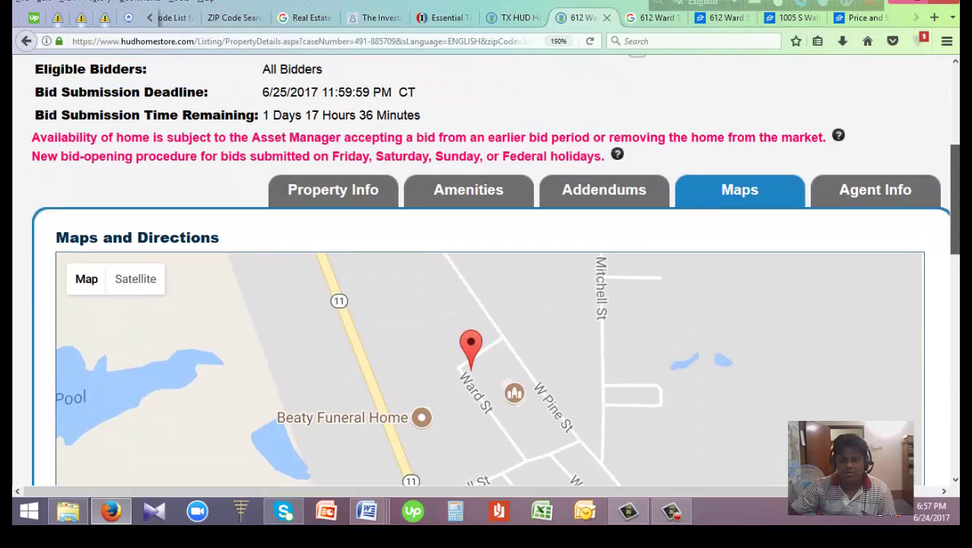
pyautogui.scroll(-1, 893, 184)
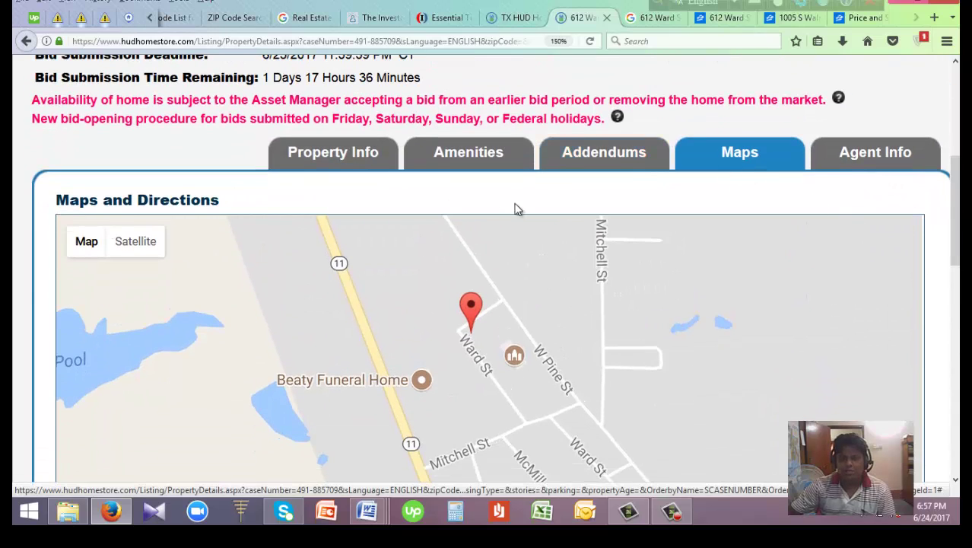
pyautogui.click(601, 150)
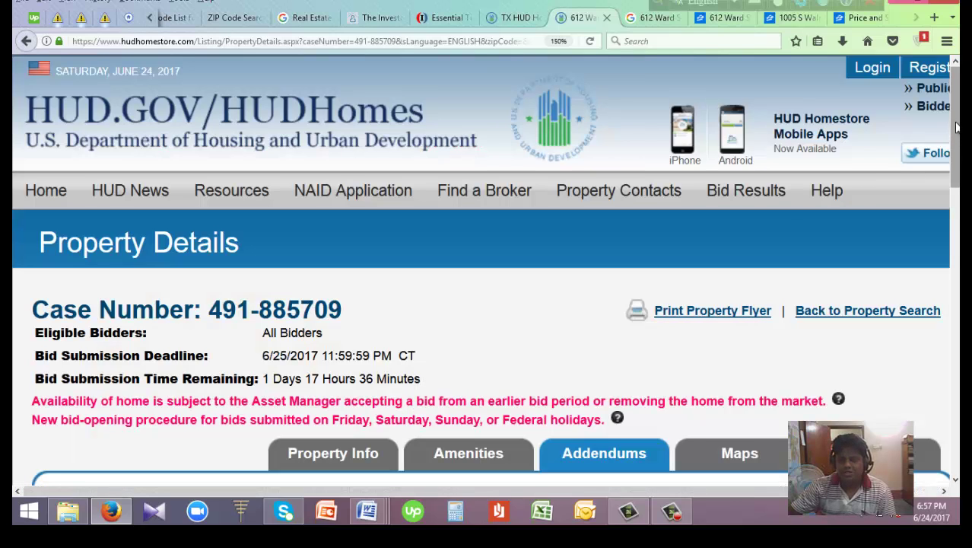
pyautogui.moveTo(957, 127); pyautogui.dragTo(956, 211)
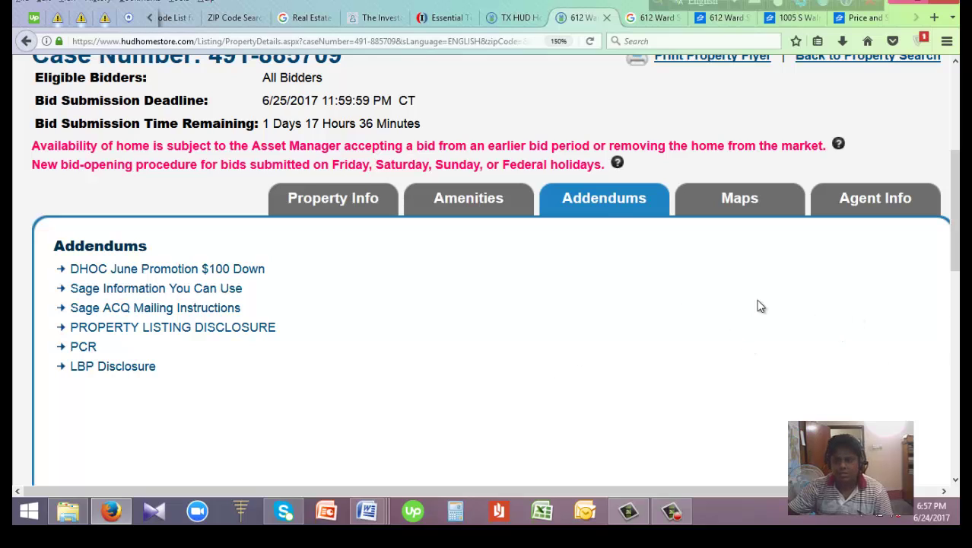
pyautogui.click(86, 348)
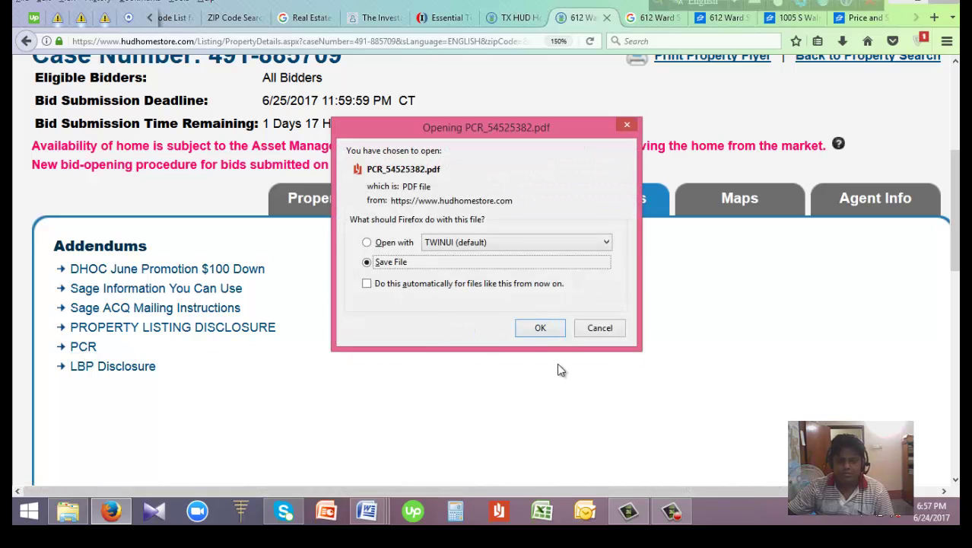
pyautogui.click(549, 330)
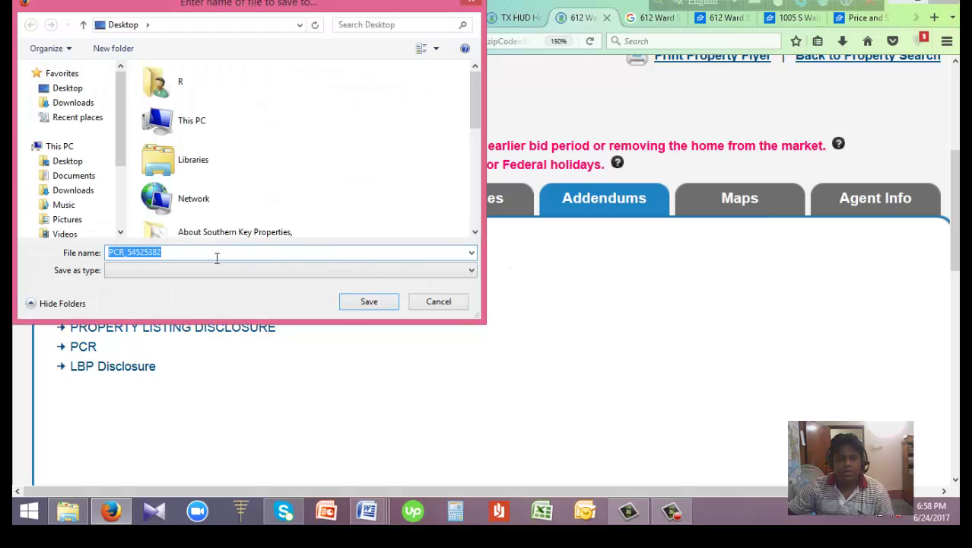
pyautogui.click(370, 302)
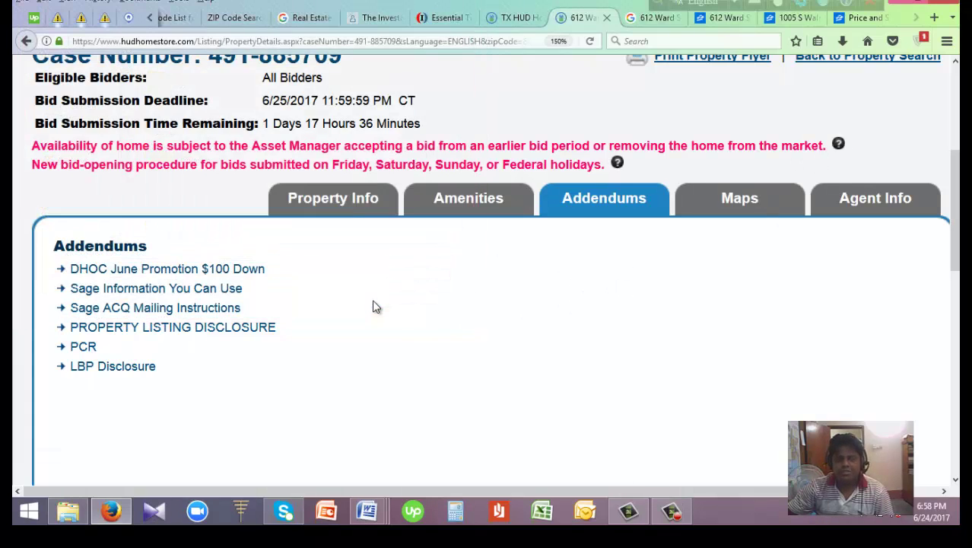
# Reveal PCR_54525382.pdf in its Desktop folder from Firefox's downloads and bring up its context menu
pyautogui.click(843, 42)
pyautogui.click(837, 79)
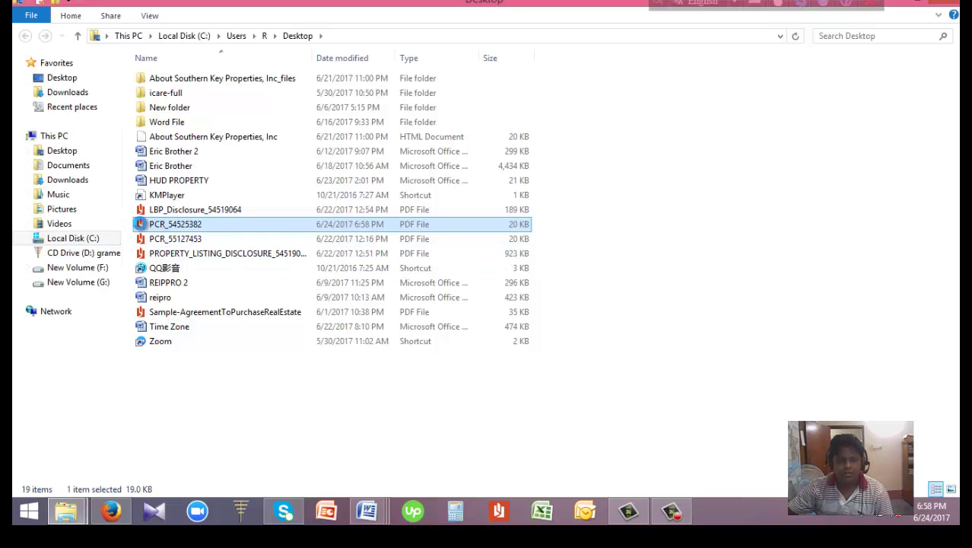
pyautogui.rightClick(140, 226)
# Open the PCR_54525382 report in Windows Reader and zoom in four levels
pyautogui.click(197, 236)
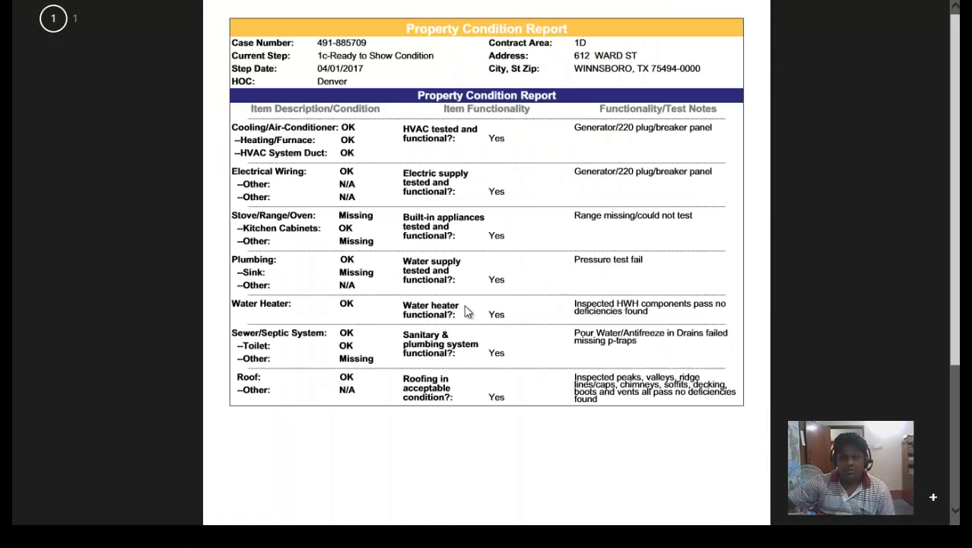
pyautogui.click(934, 497)
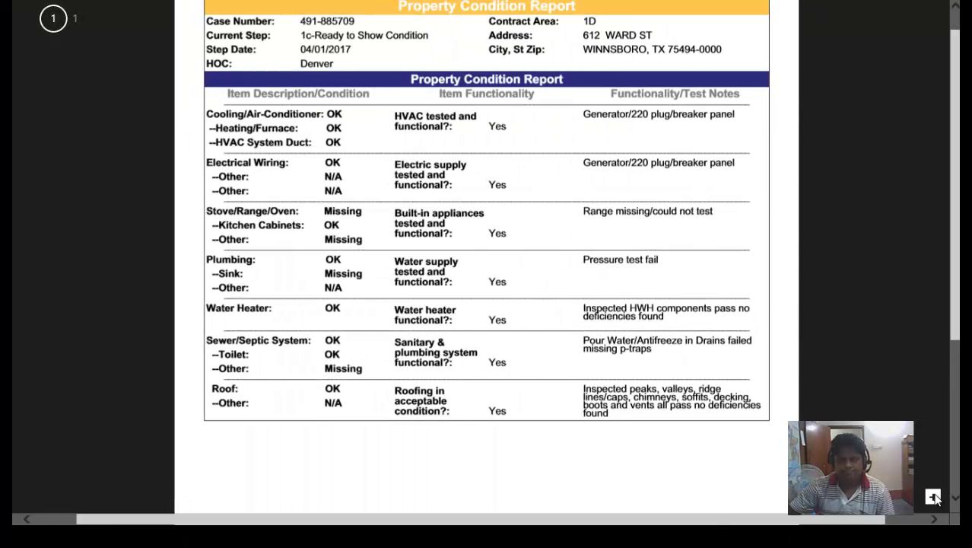
pyautogui.click(934, 498)
pyautogui.click(934, 497)
pyautogui.click(934, 497)
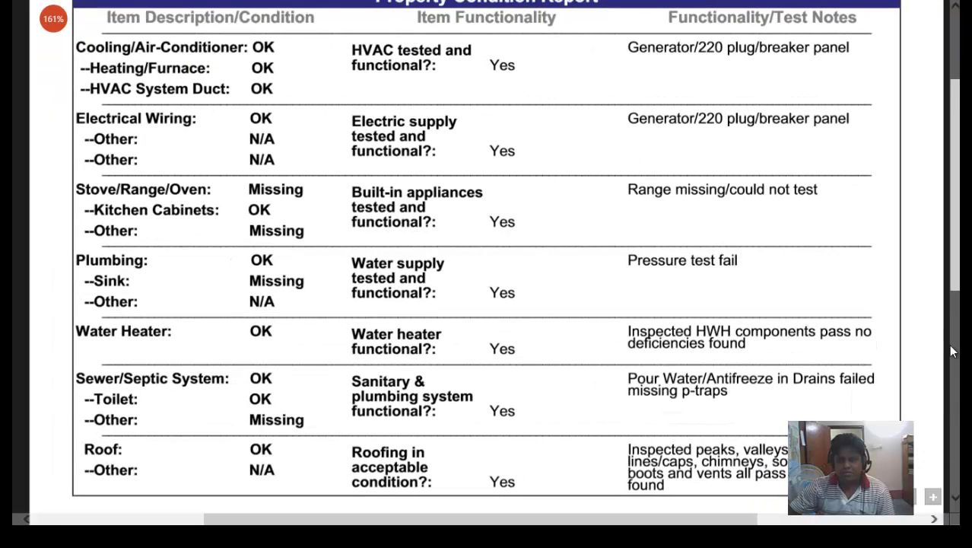
# Read through the report's condition table, then return to the HUD listing in Firefox
pyautogui.moveTo(960, 260)
pyautogui.mouseDown()
pyautogui.moveTo(960, 235)
pyautogui.moveTo(960, 245)
pyautogui.mouseUp()
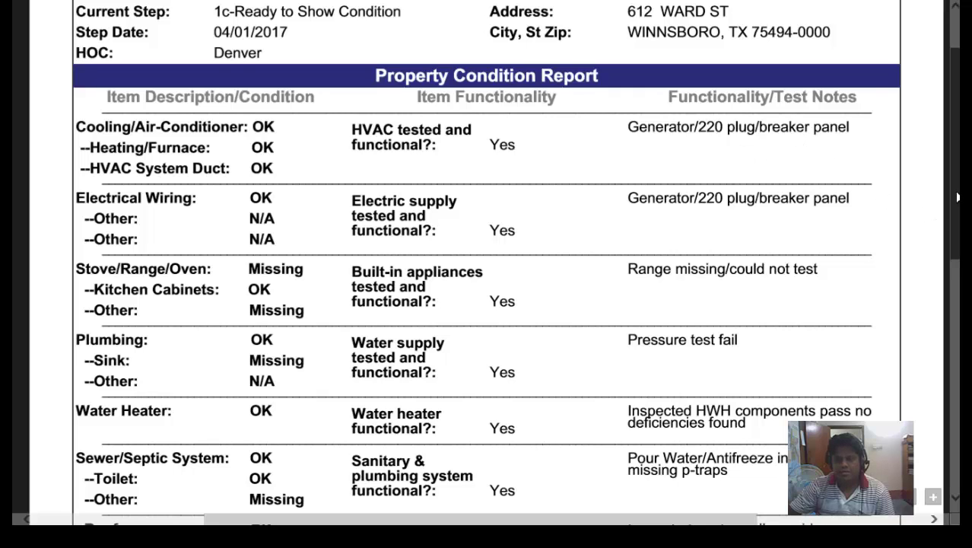
pyautogui.scroll(-2, 957, 216)
pyautogui.scroll(-1, 959, 215)
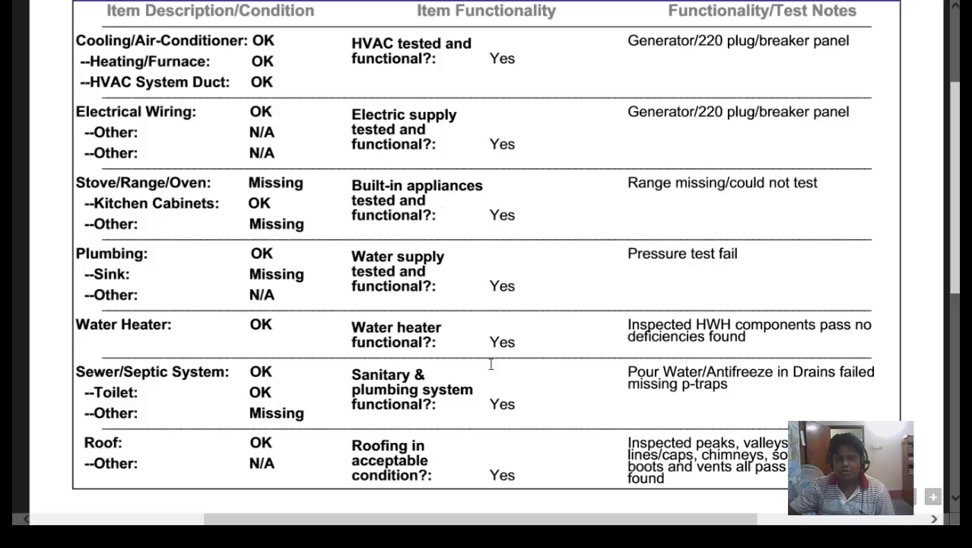
pyautogui.moveTo(955, 231); pyautogui.dragTo(959, 276)
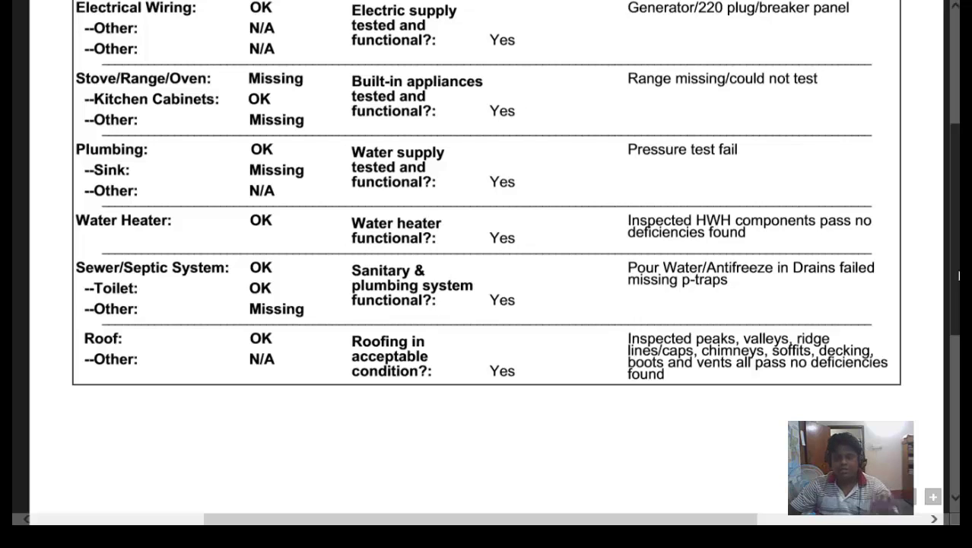
pyautogui.moveTo(959, 276); pyautogui.dragTo(960, 274)
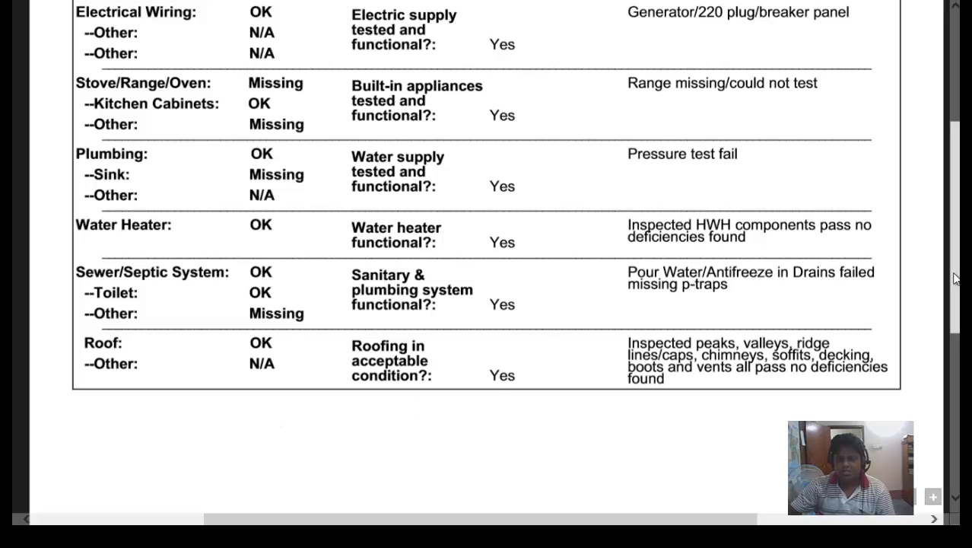
pyautogui.moveTo(956, 279); pyautogui.dragTo(957, 214)
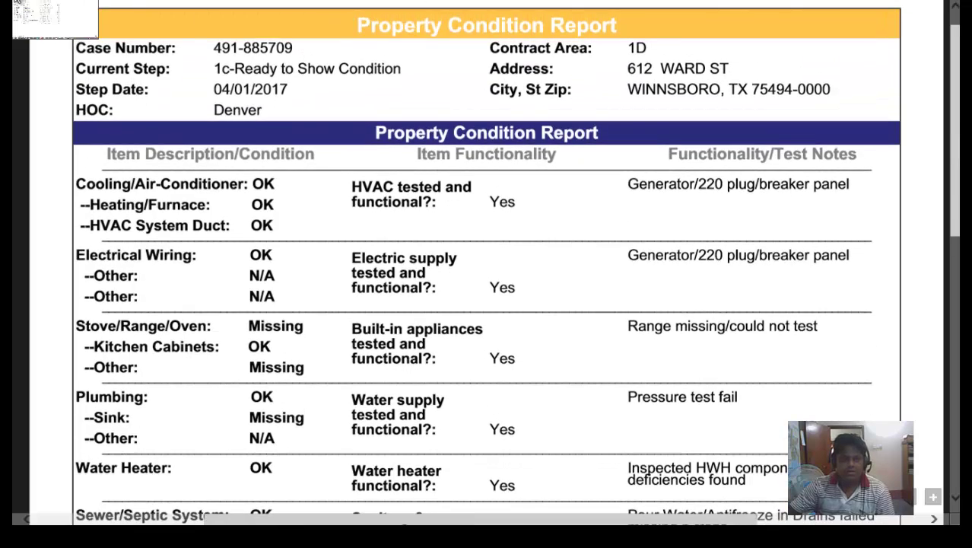
pyautogui.click(15, 4)
pyautogui.hotkey('alt', 'Tab')
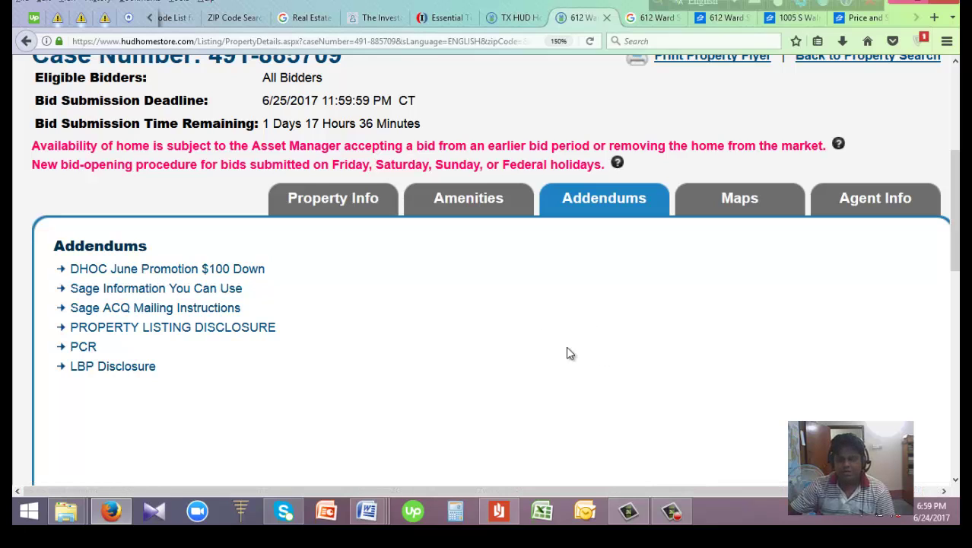
pyautogui.click(346, 199)
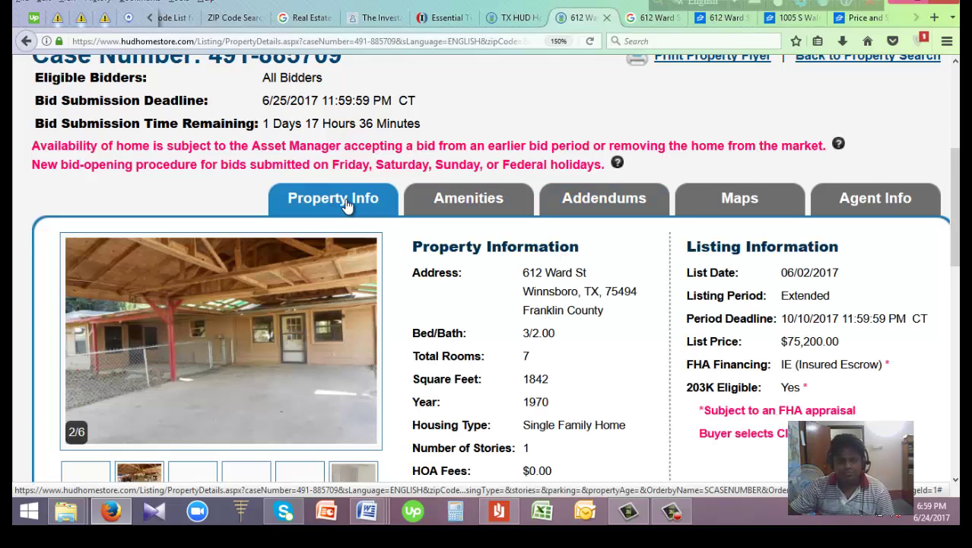
pyautogui.moveTo(954, 142); pyautogui.dragTo(955, 241)
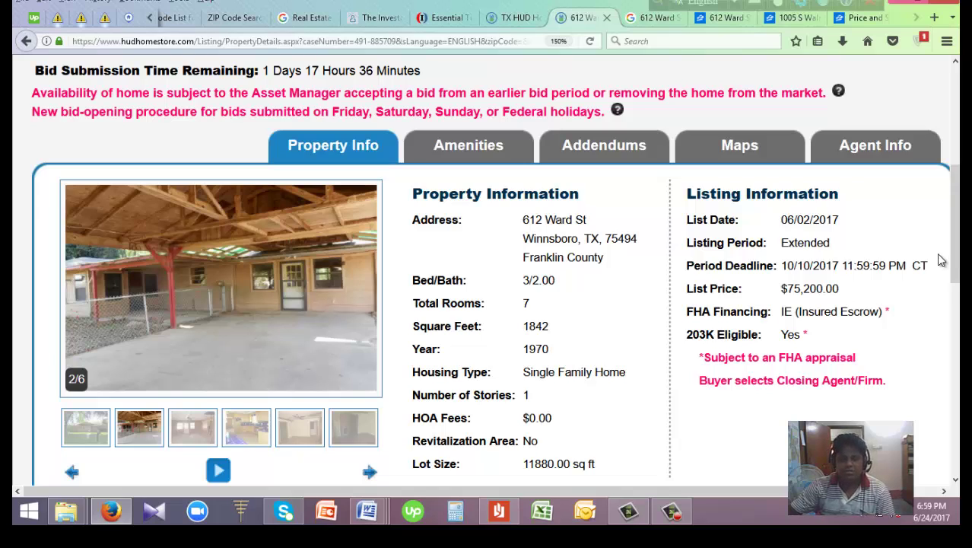
pyautogui.moveTo(523, 219); pyautogui.dragTo(612, 265)
pyautogui.click(614, 326)
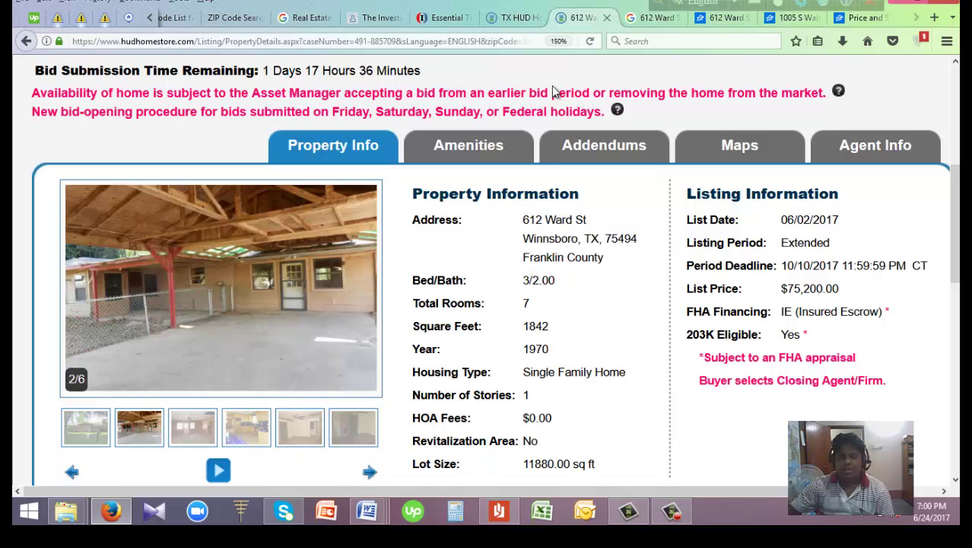
pyautogui.click(659, 22)
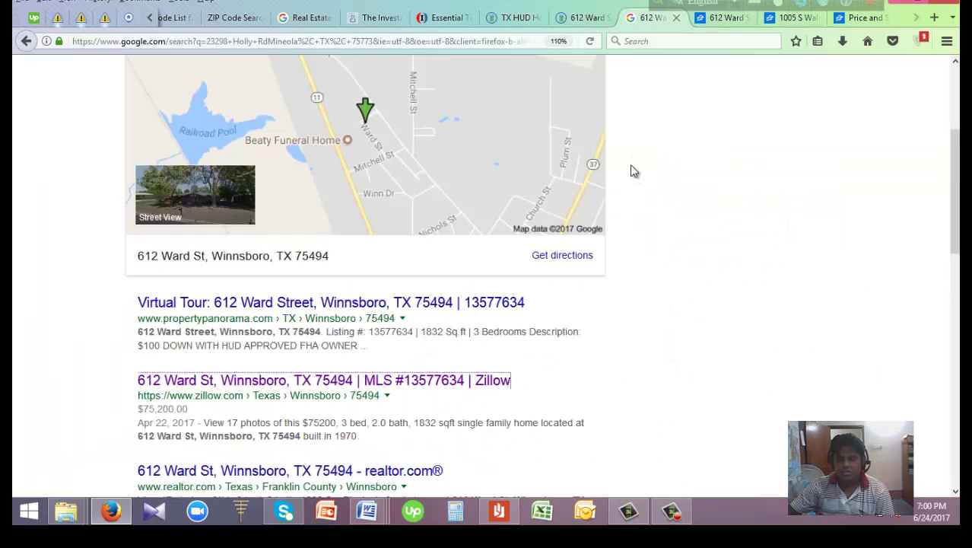
pyautogui.scroll(5, 956, 180)
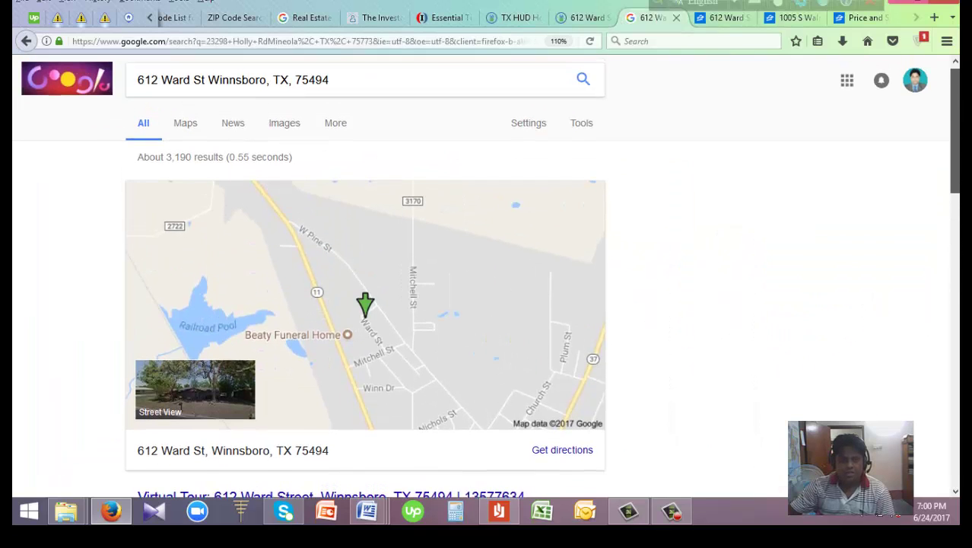
pyautogui.scroll(-5, 485, 278)
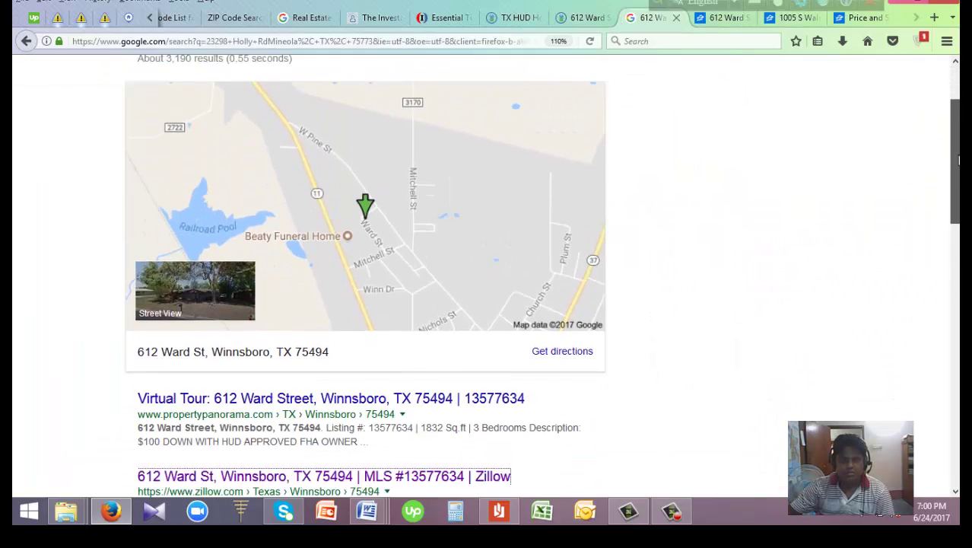
pyautogui.moveTo(957, 183); pyautogui.dragTo(956, 399)
pyautogui.scroll(10, 486, 277)
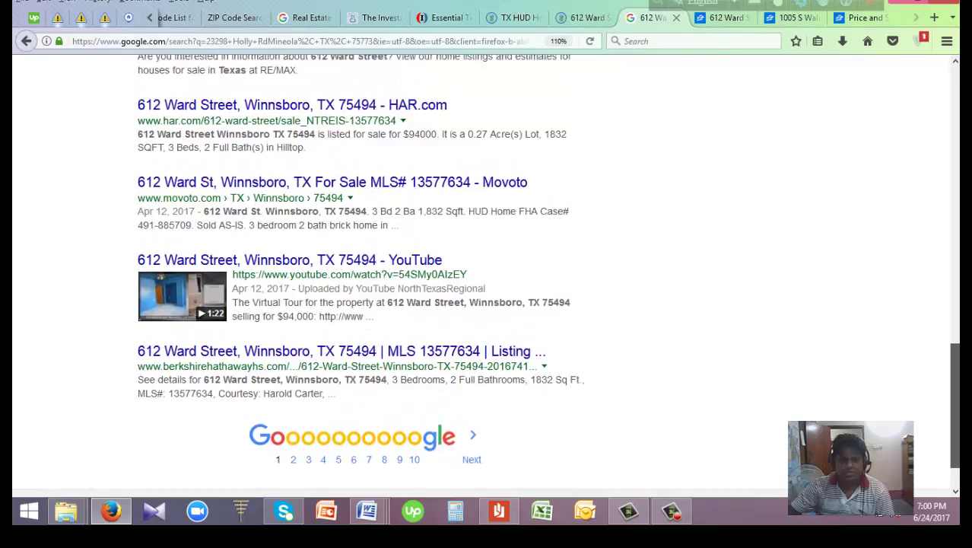
pyautogui.scroll(2, 502, 257)
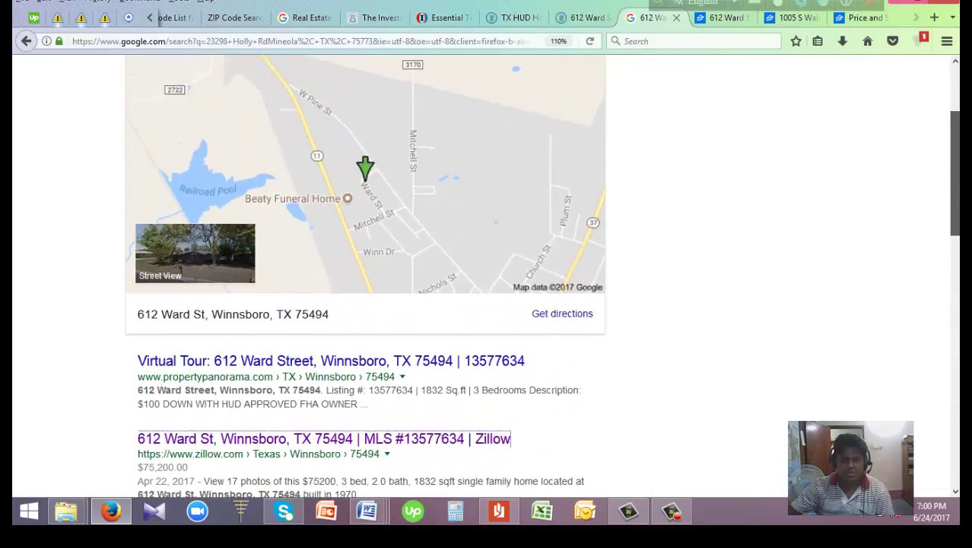
pyautogui.scroll(-3, 502, 256)
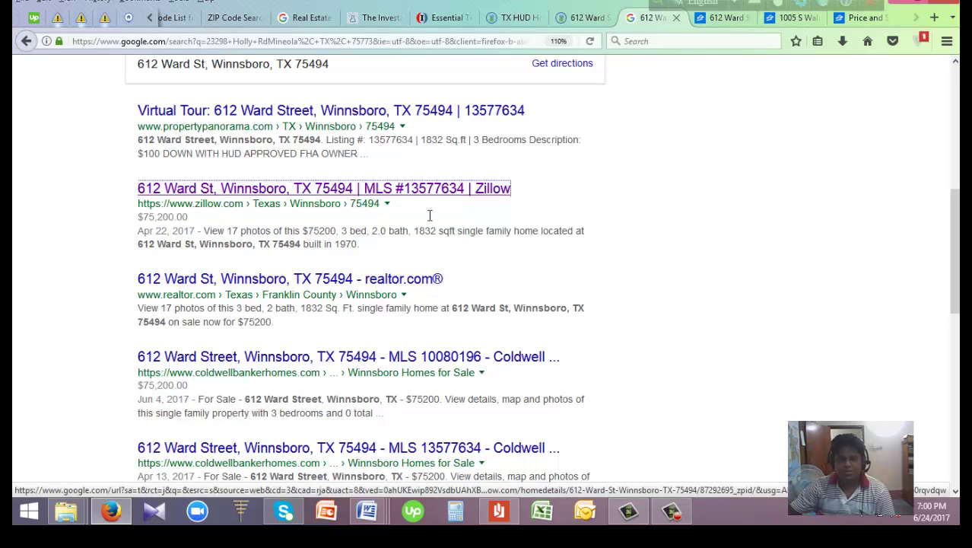
pyautogui.click(730, 20)
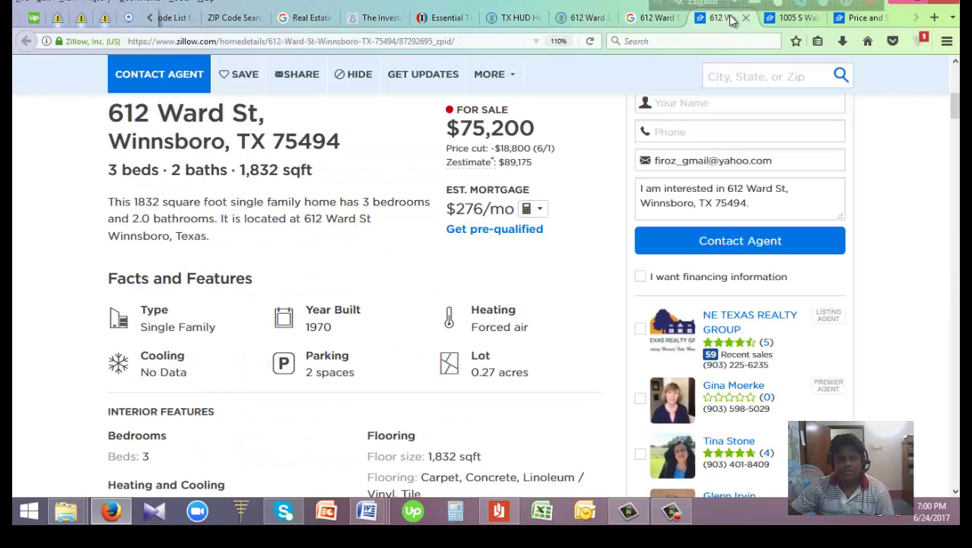
pyautogui.scroll(2, 954, 106)
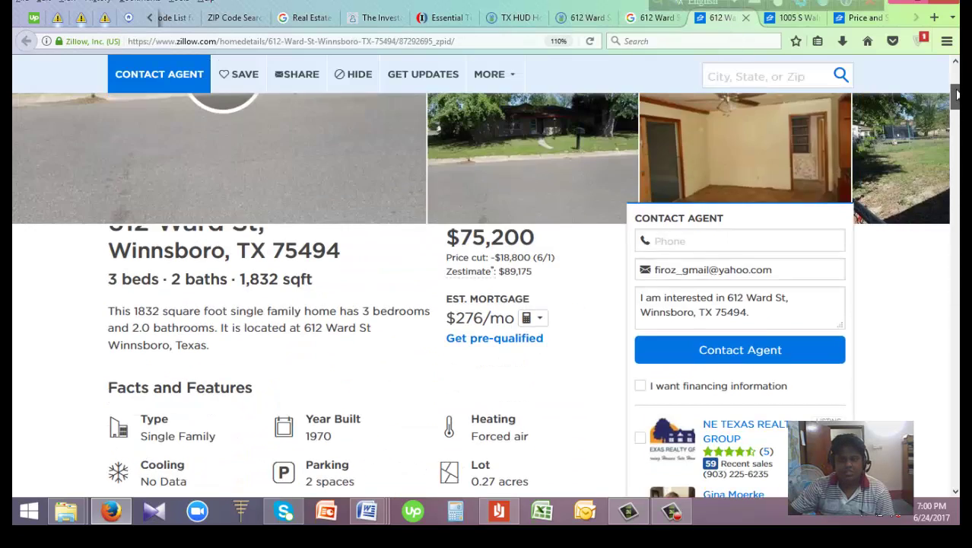
pyautogui.scroll(5, 486, 296)
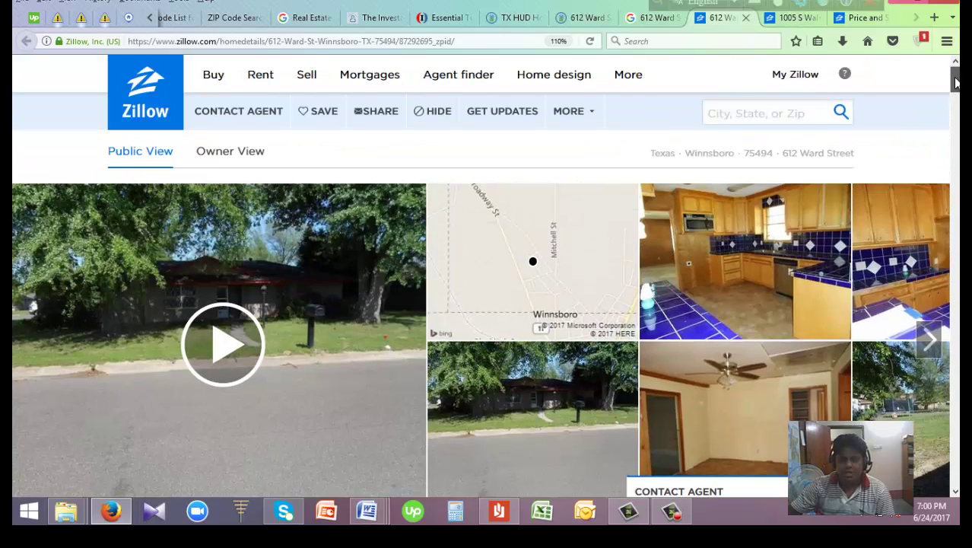
pyautogui.scroll(-5, 954, 80)
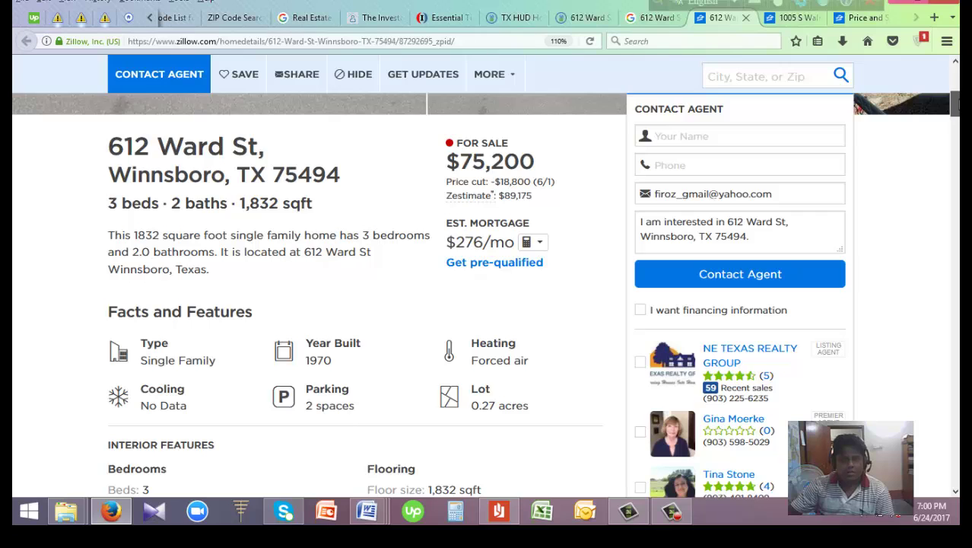
pyautogui.scroll(-1, 486, 294)
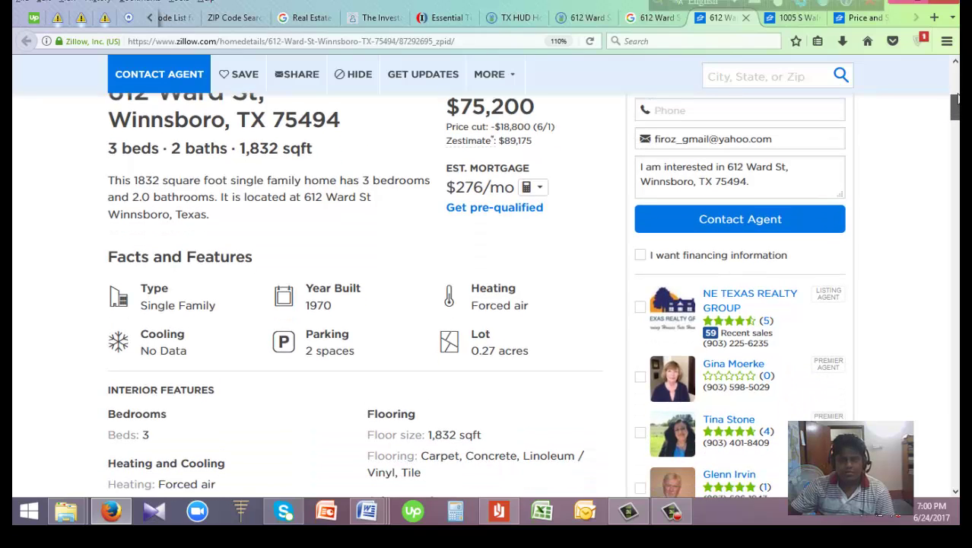
pyautogui.scroll(3, 955, 106)
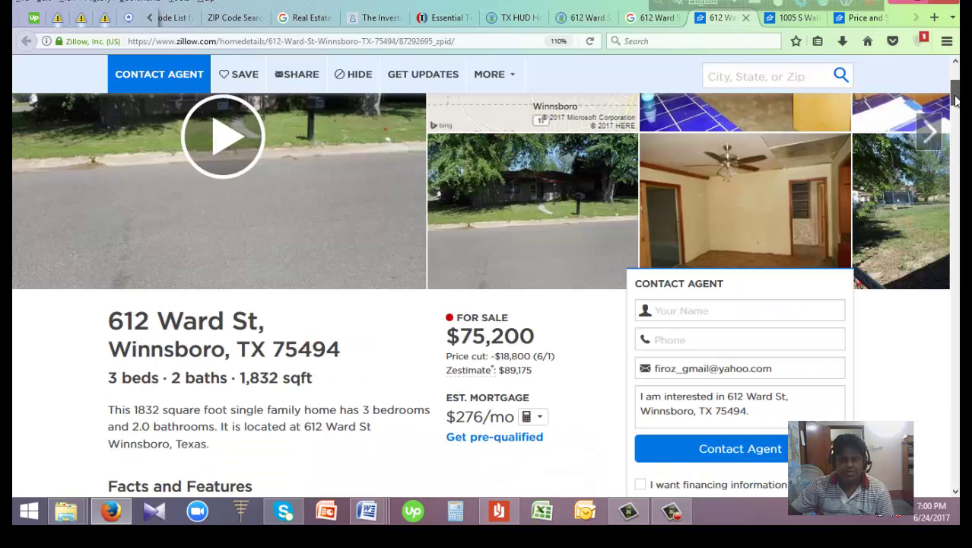
pyautogui.scroll(-3, 956, 99)
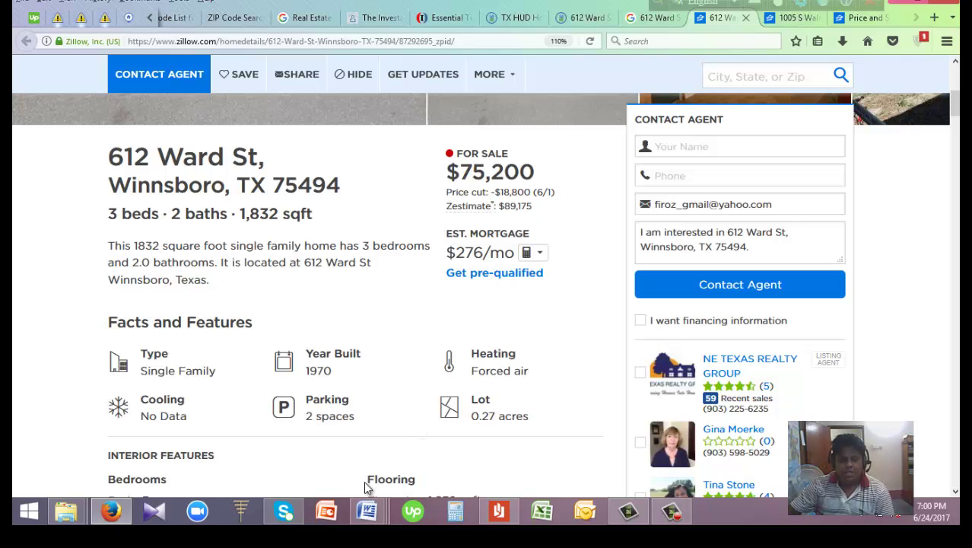
pyautogui.moveTo(370, 515)
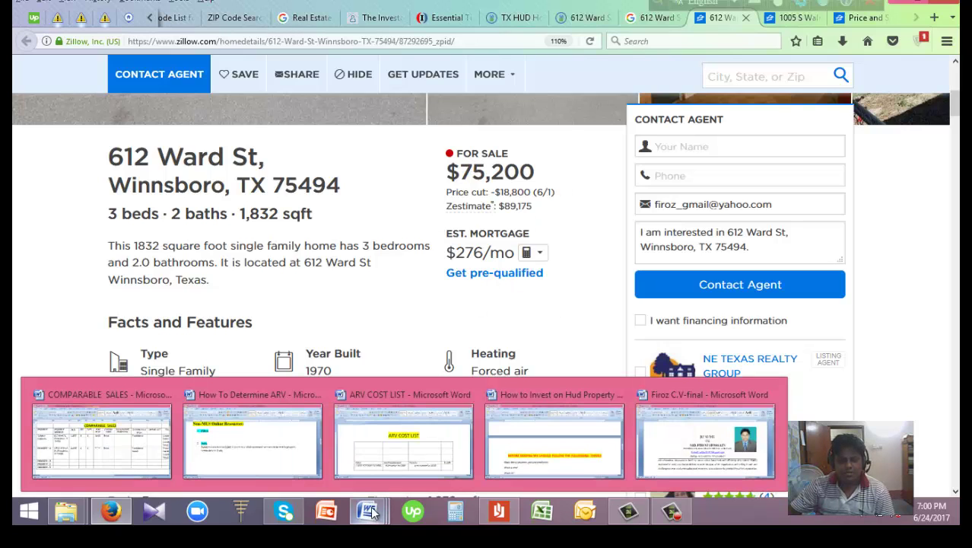
# Switch from ARV COST LIST to the COMPARABLE SALES document and scroll its table
pyautogui.click(423, 458)
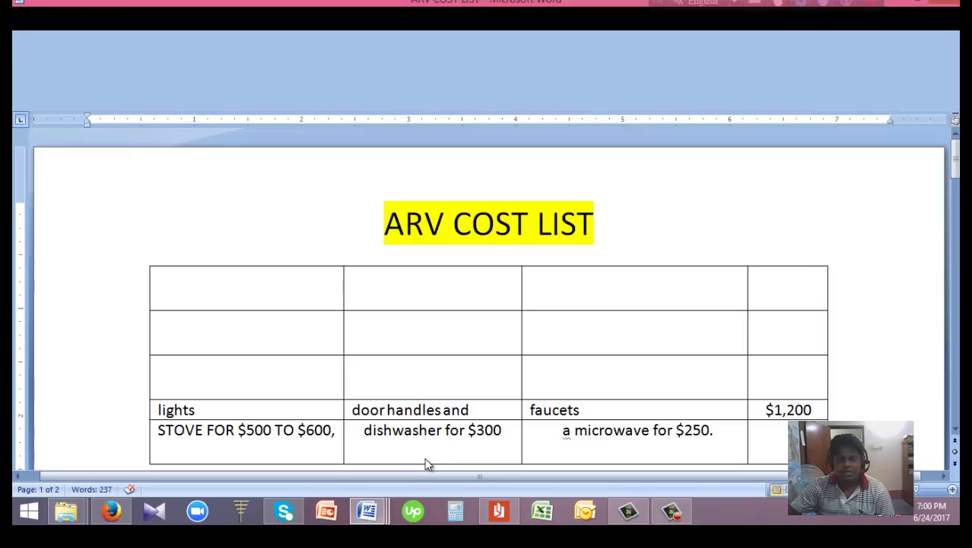
pyautogui.moveTo(367, 515)
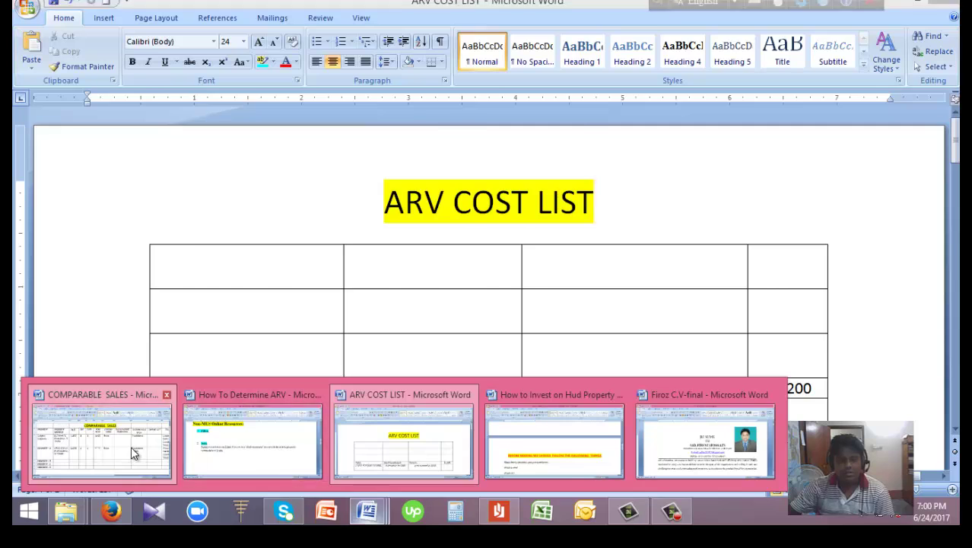
pyautogui.click(134, 453)
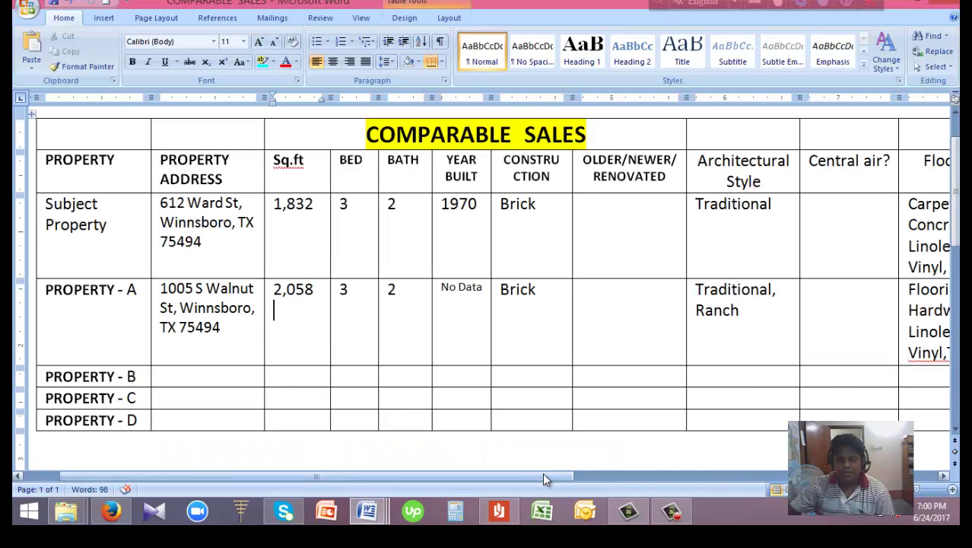
pyautogui.moveTo(543, 479); pyautogui.dragTo(261, 476)
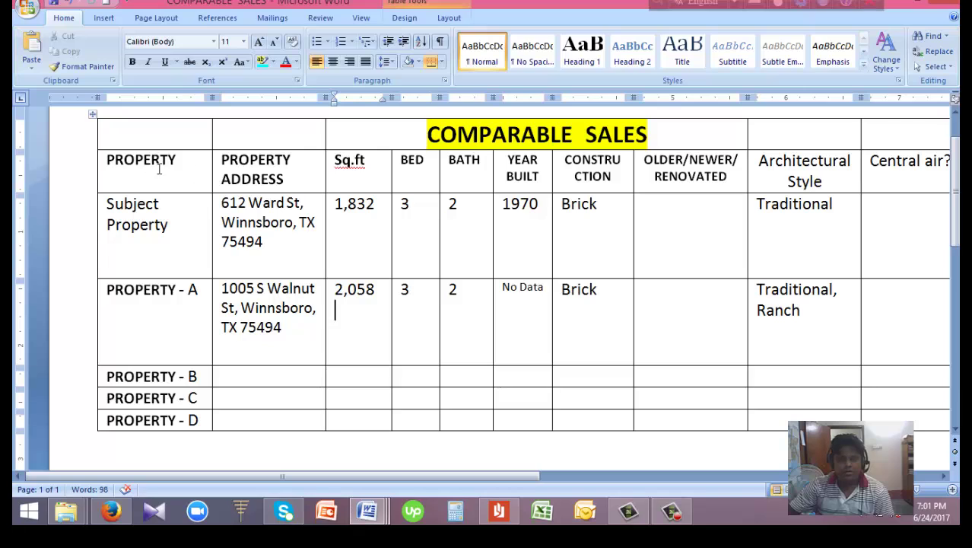
# Check the Subject Property row's BED, BATH and Brick CONSTRUCTION cells across every column
pyautogui.click(183, 229)
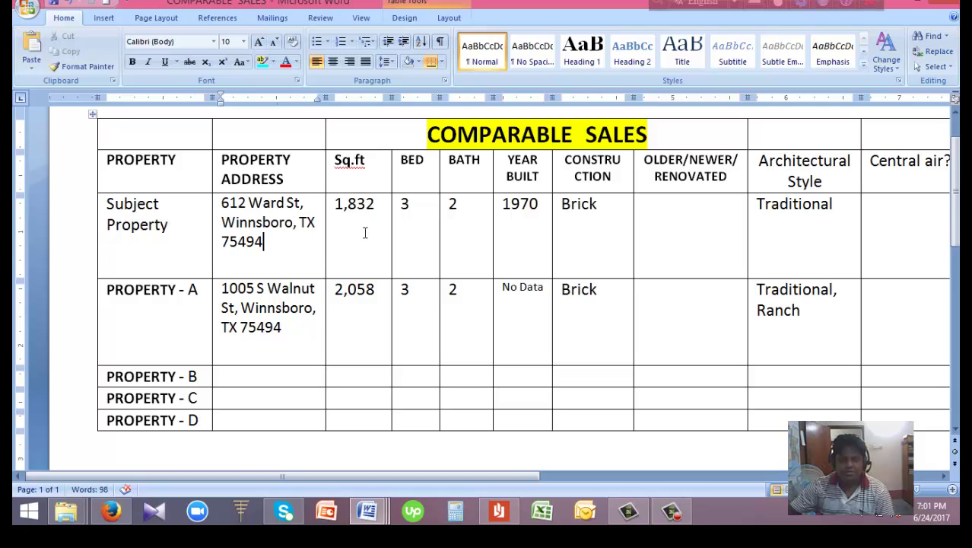
pyautogui.click(419, 243)
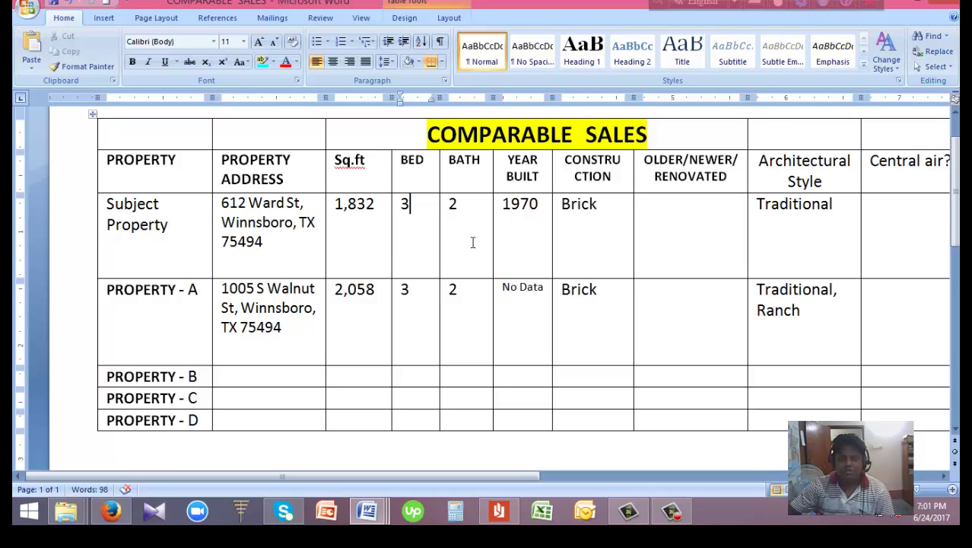
pyautogui.click(473, 243)
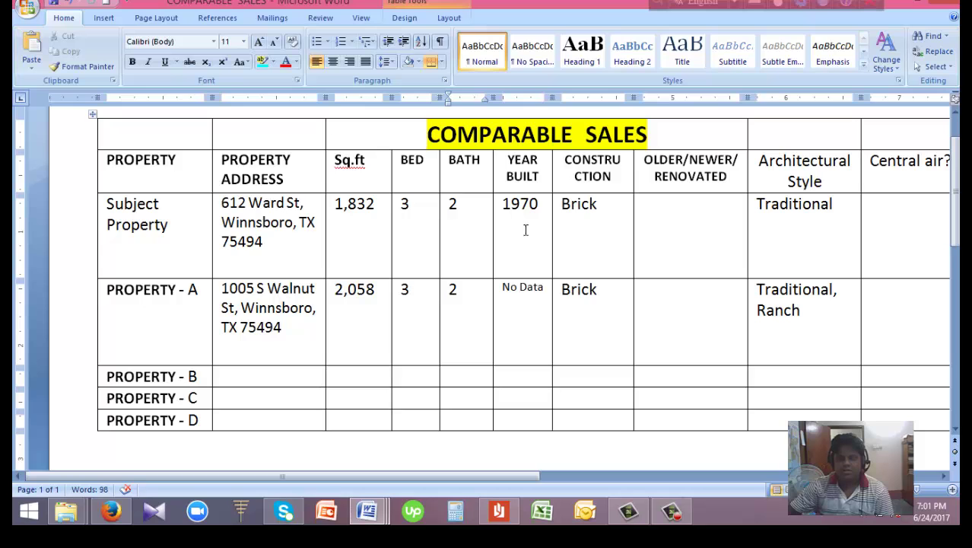
pyautogui.click(606, 235)
pyautogui.moveTo(496, 472); pyautogui.dragTo(630, 478)
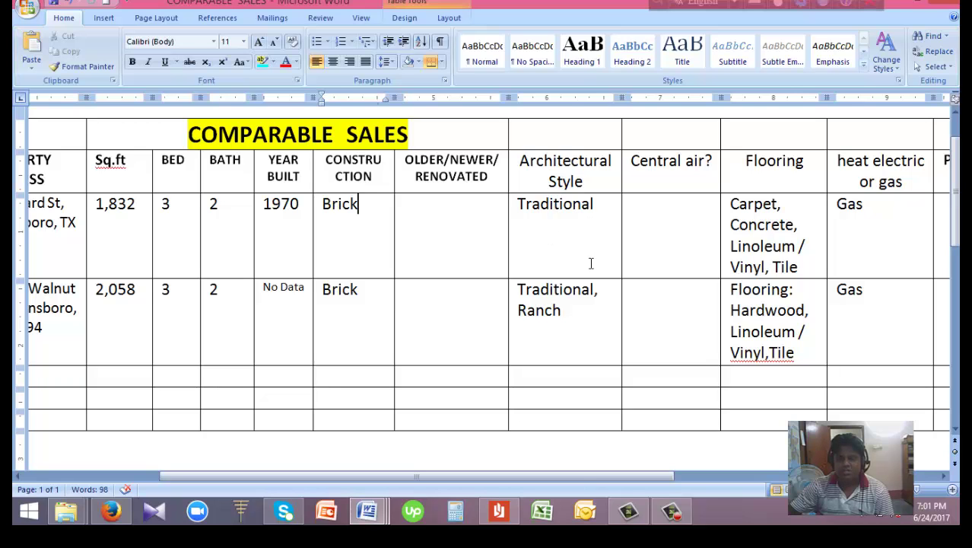
pyautogui.moveTo(578, 475); pyautogui.dragTo(685, 475)
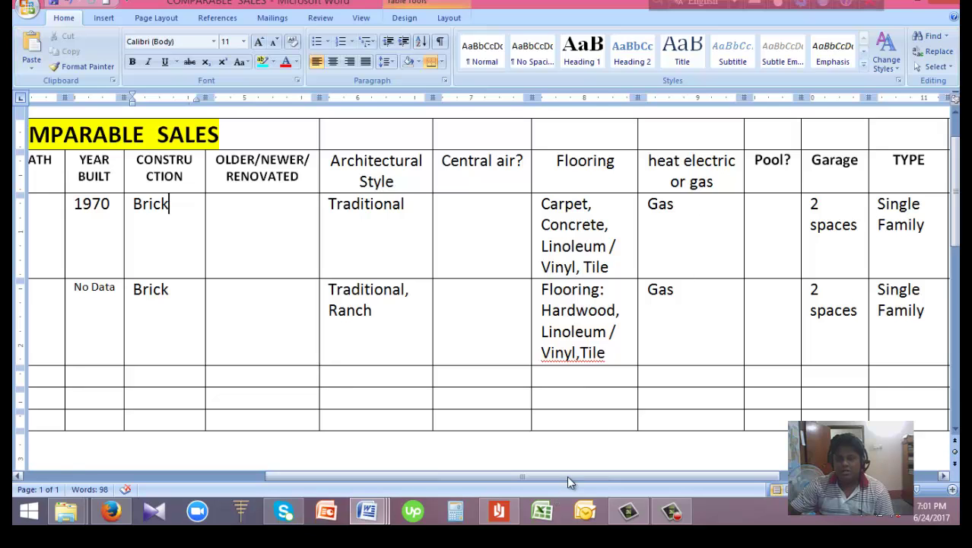
pyautogui.moveTo(567, 476); pyautogui.dragTo(679, 413)
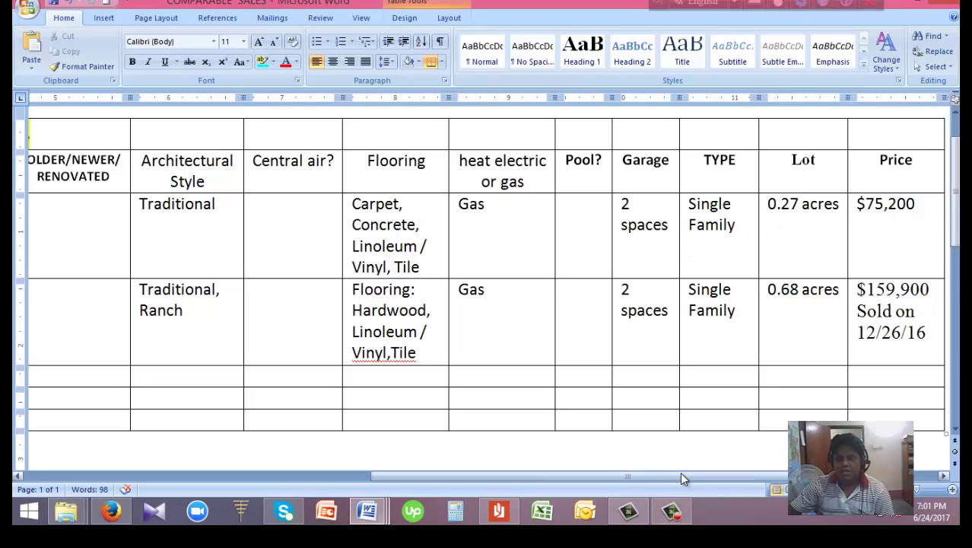
pyautogui.moveTo(683, 478); pyautogui.dragTo(734, 477)
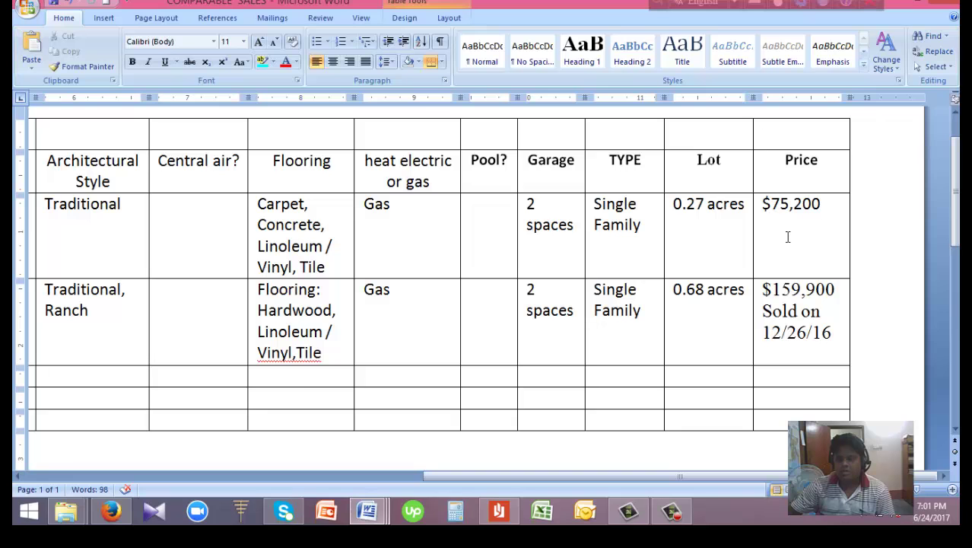
pyautogui.moveTo(634, 476); pyautogui.dragTo(250, 443)
pyautogui.click(126, 515)
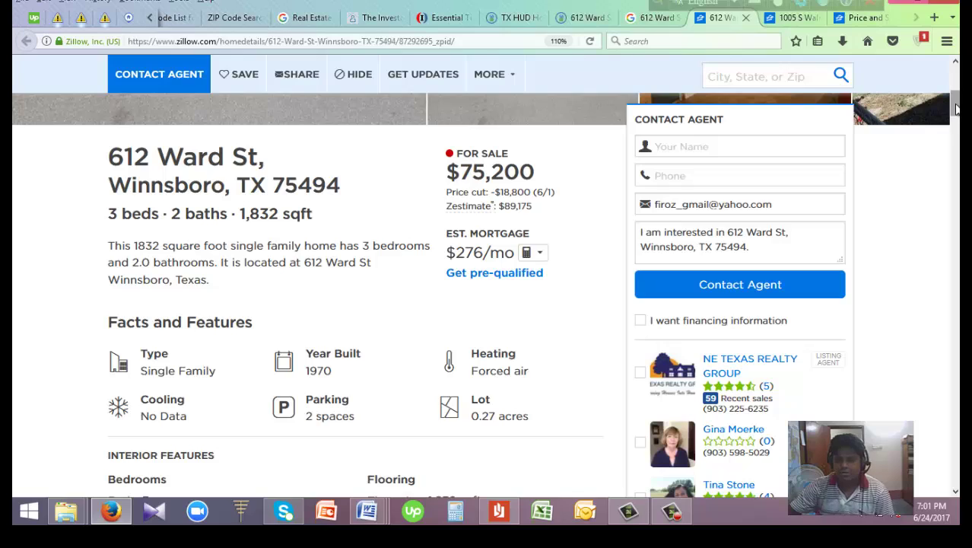
pyautogui.moveTo(957, 109); pyautogui.dragTo(957, 181)
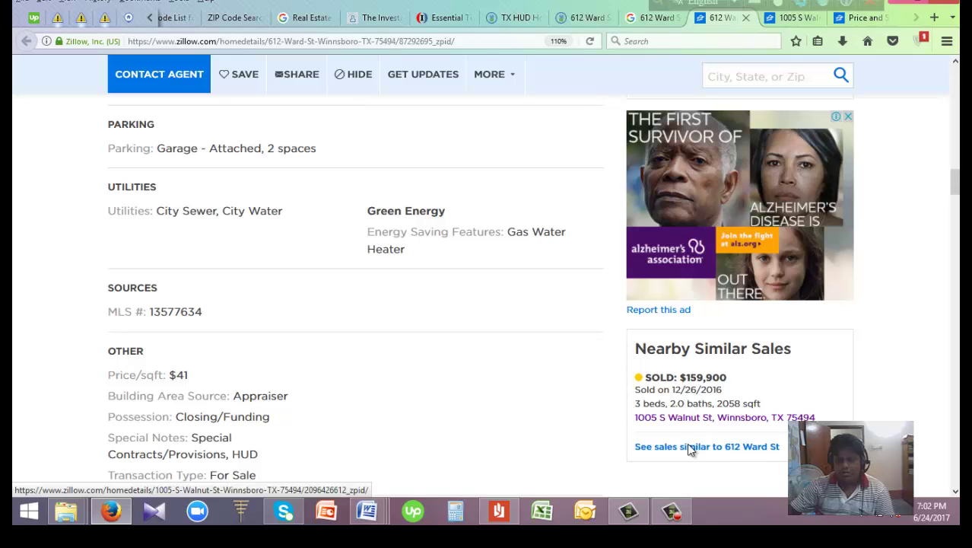
pyautogui.click(793, 18)
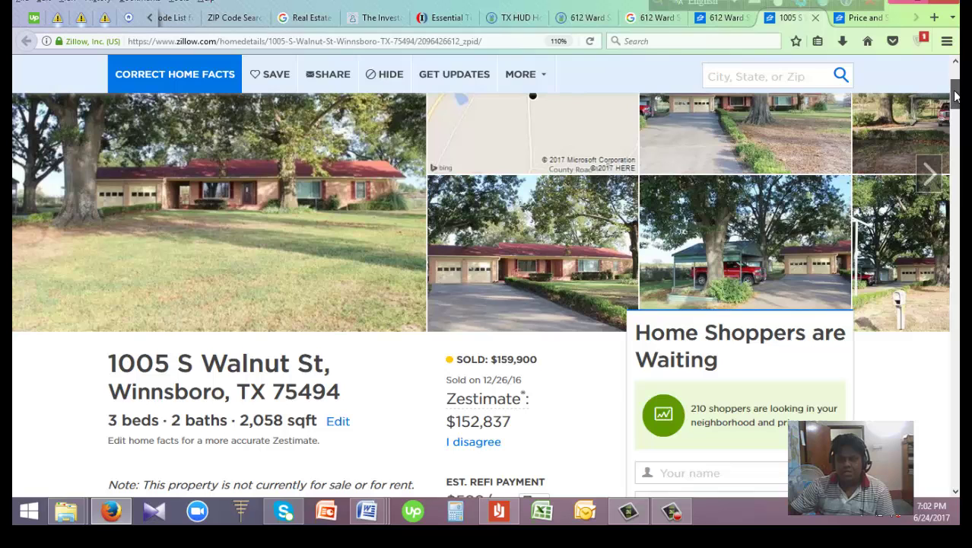
pyautogui.scroll(-5, 958, 107)
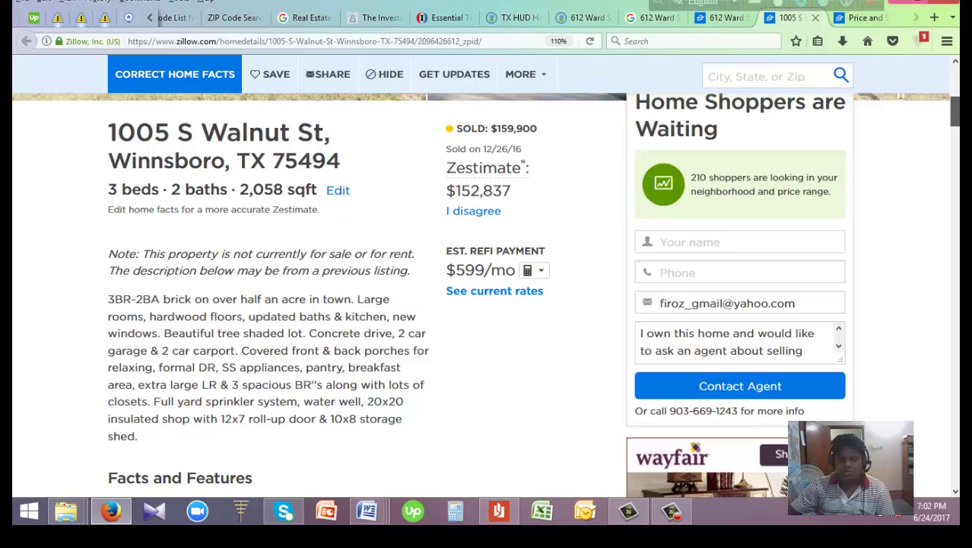
pyautogui.moveTo(956, 111); pyautogui.dragTo(956, 110)
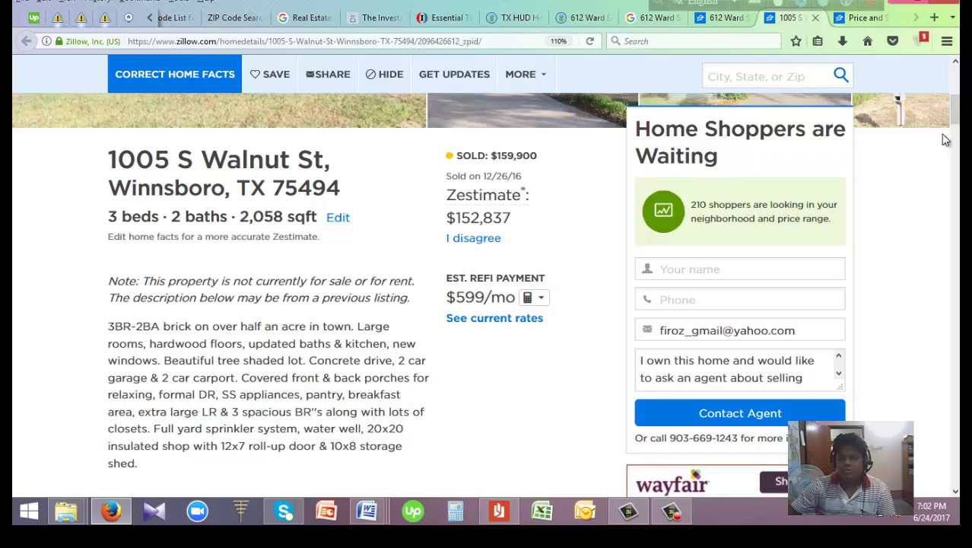
pyautogui.moveTo(954, 114); pyautogui.dragTo(954, 274)
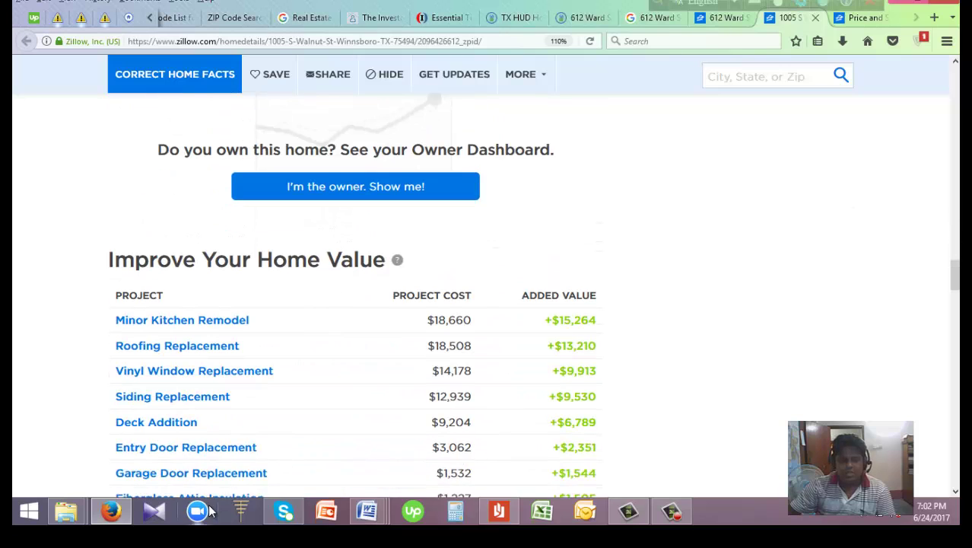
# Return to COMPARABLE SALES and check the Property A row, including its address, across the table
pyautogui.moveTo(375, 515)
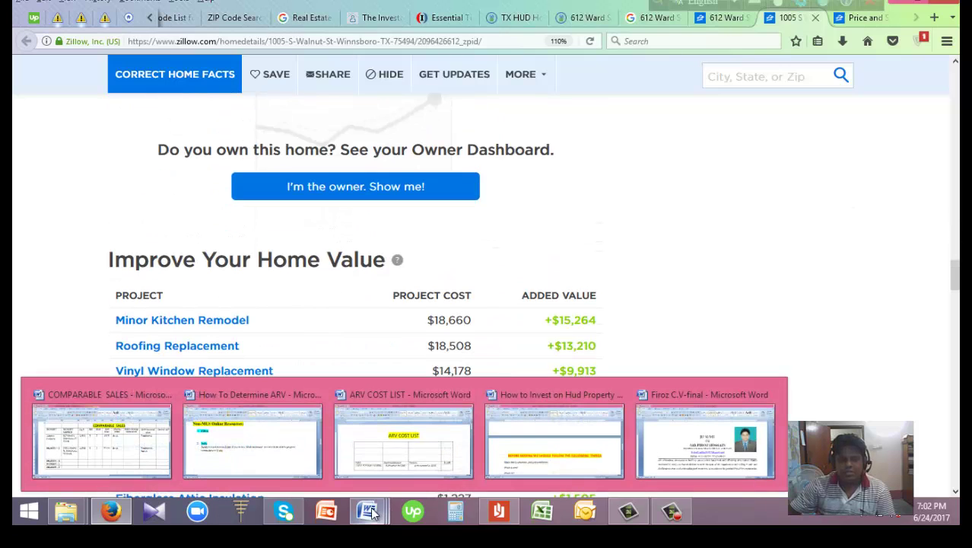
pyautogui.click(100, 437)
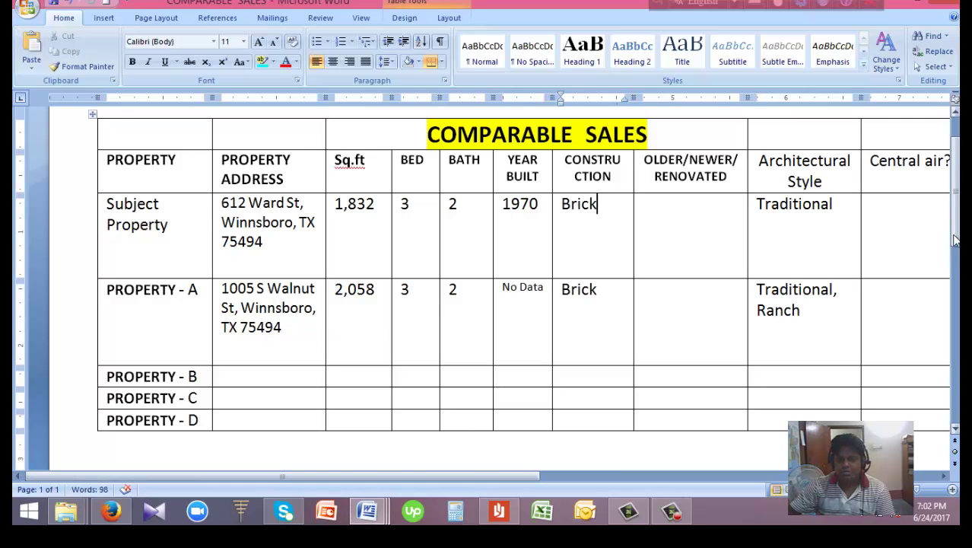
pyautogui.scroll(-3, 956, 241)
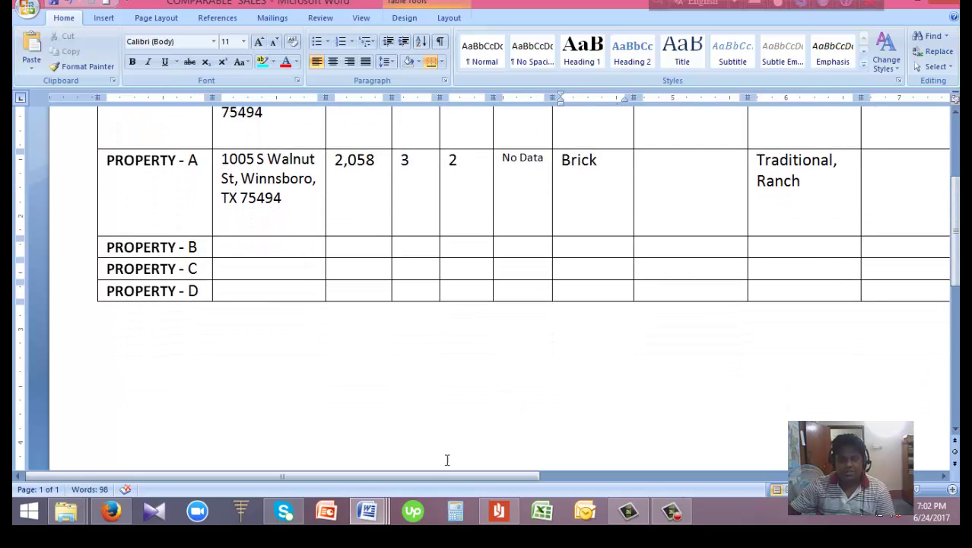
pyautogui.moveTo(445, 476); pyautogui.dragTo(845, 478)
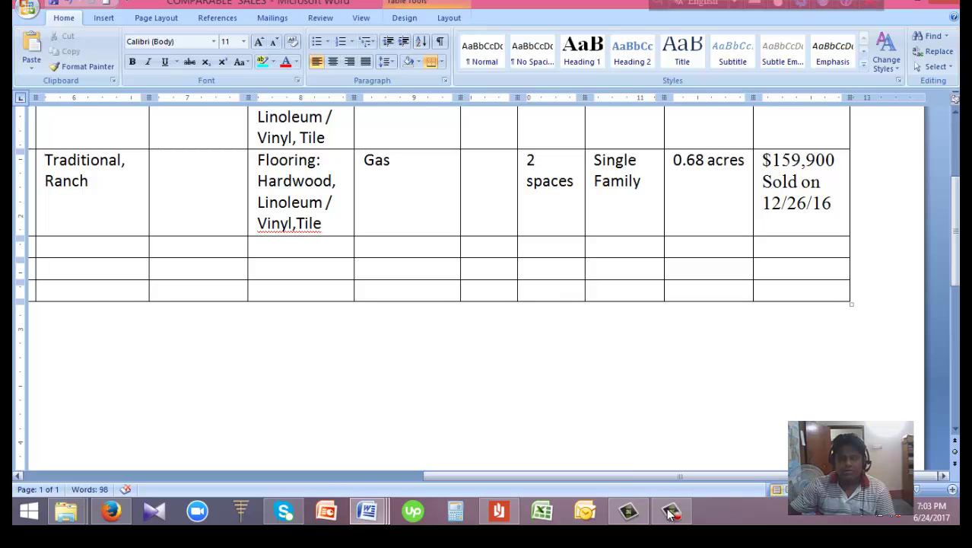
pyautogui.moveTo(683, 478); pyautogui.dragTo(272, 474)
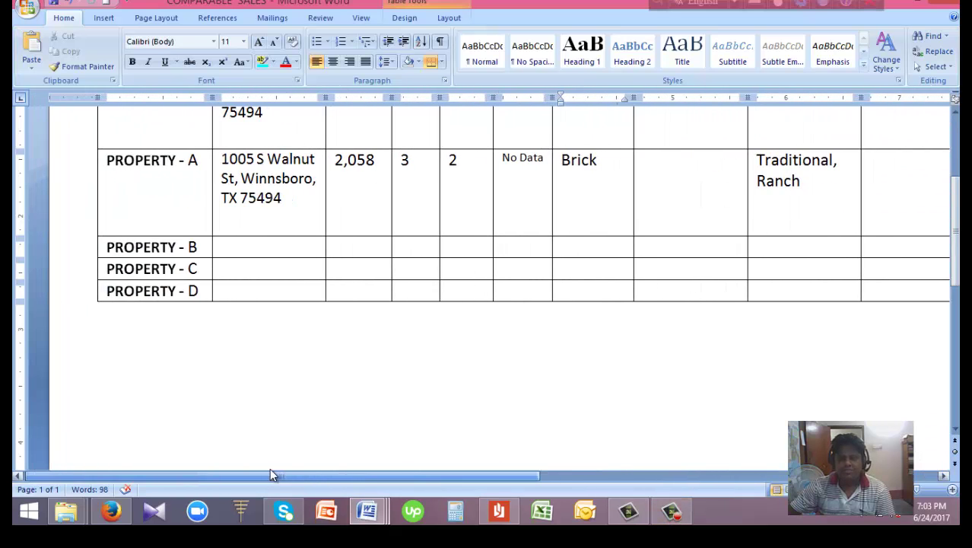
pyautogui.scroll(3, 957, 222)
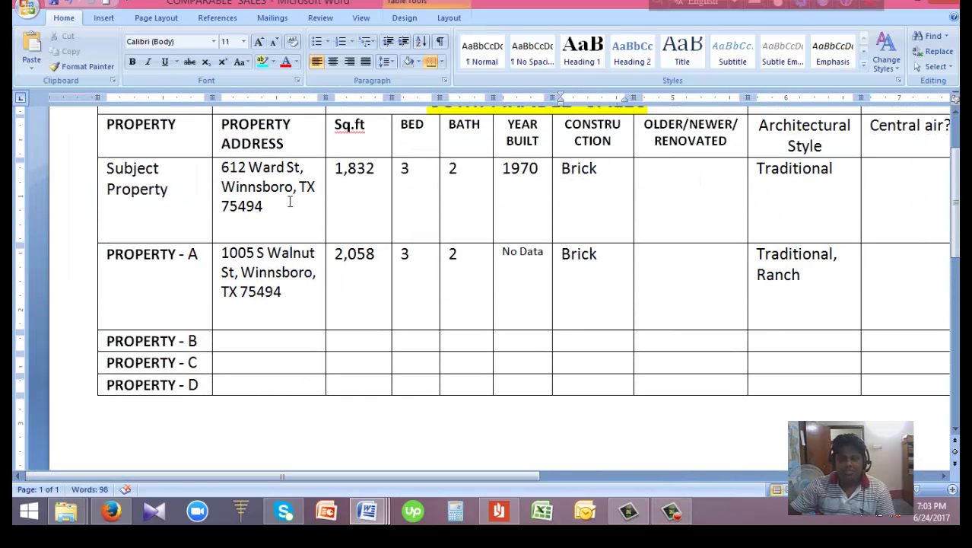
pyautogui.click(305, 296)
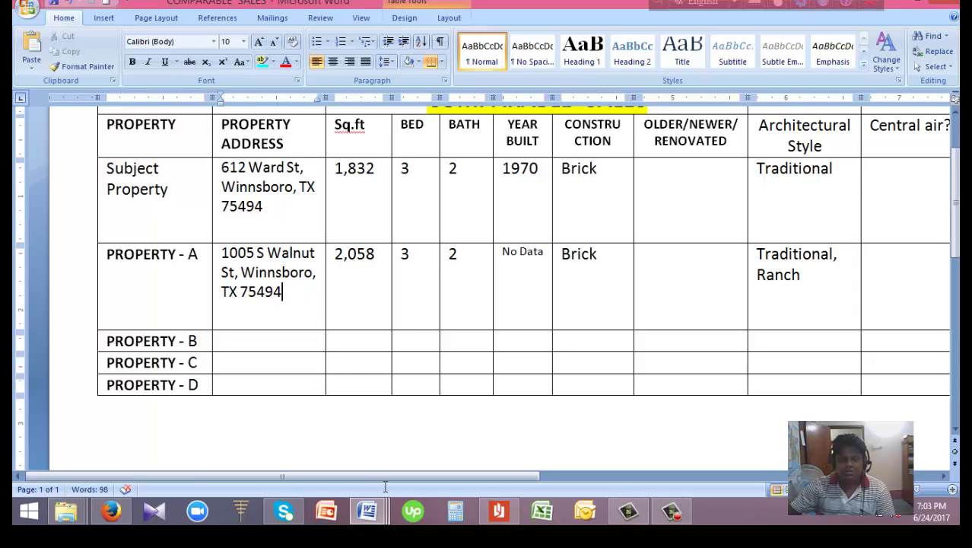
pyautogui.moveTo(368, 475); pyautogui.dragTo(447, 487)
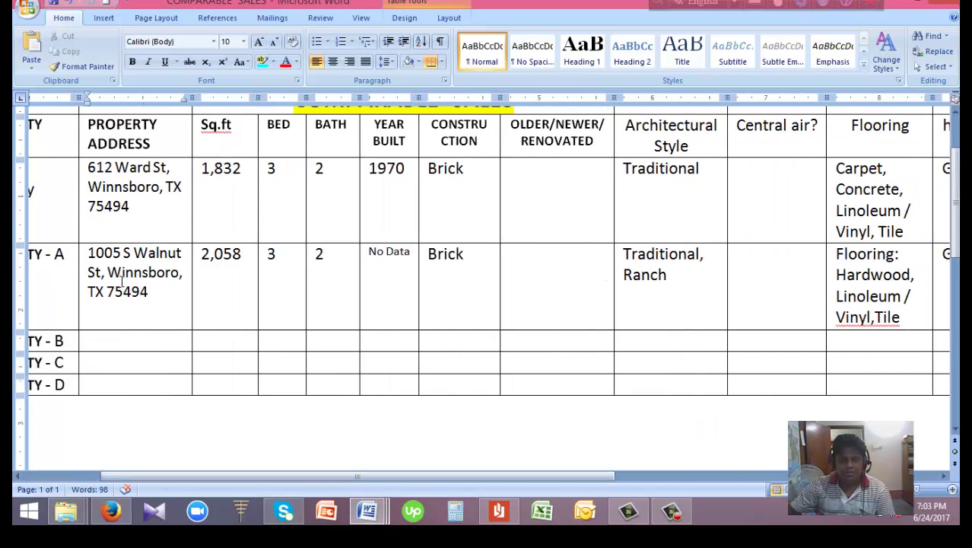
# Review the Subject Property row across all columns, then select the empty PROPERTY - B cells
pyautogui.click(129, 188)
pyautogui.moveTo(406, 474); pyautogui.dragTo(746, 484)
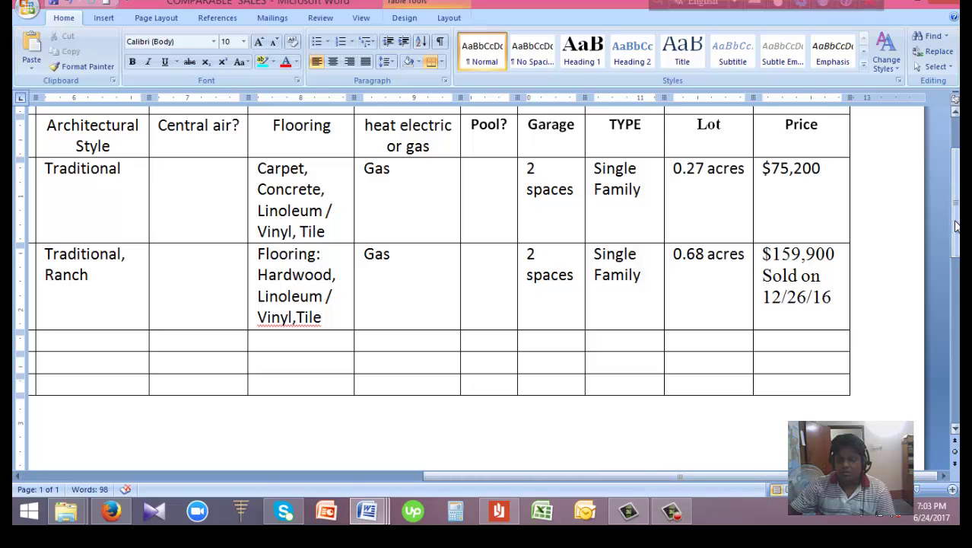
pyautogui.moveTo(957, 221); pyautogui.dragTo(956, 212)
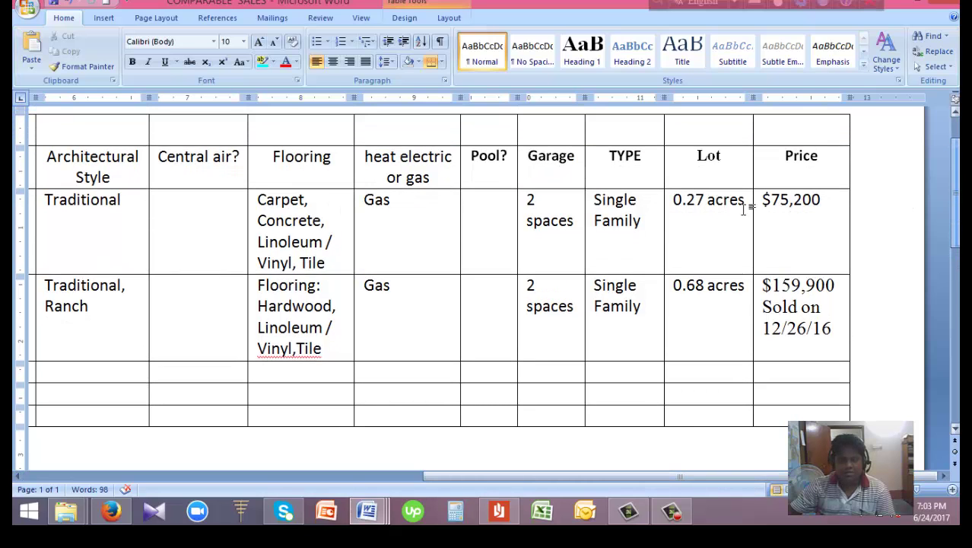
pyautogui.moveTo(498, 478); pyautogui.dragTo(185, 468)
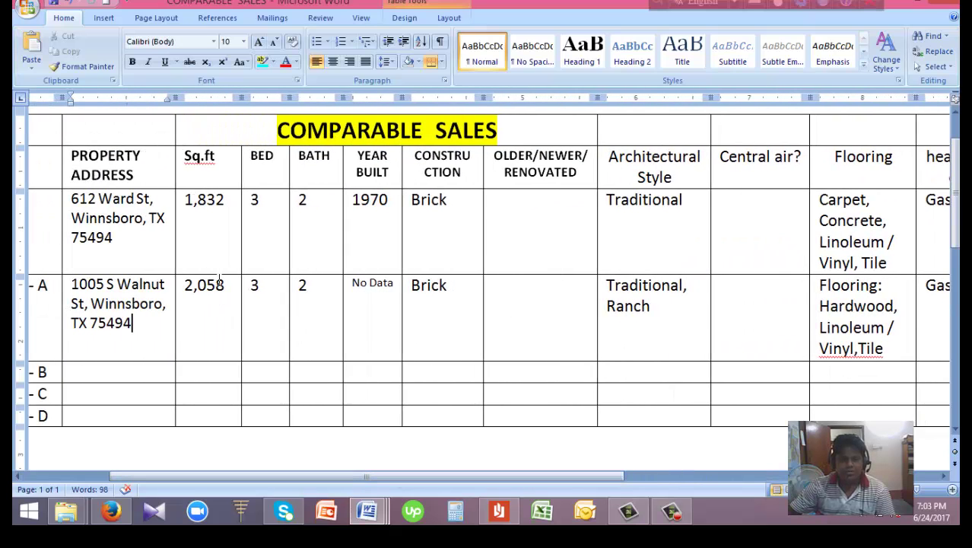
pyautogui.moveTo(330, 478); pyautogui.dragTo(684, 481)
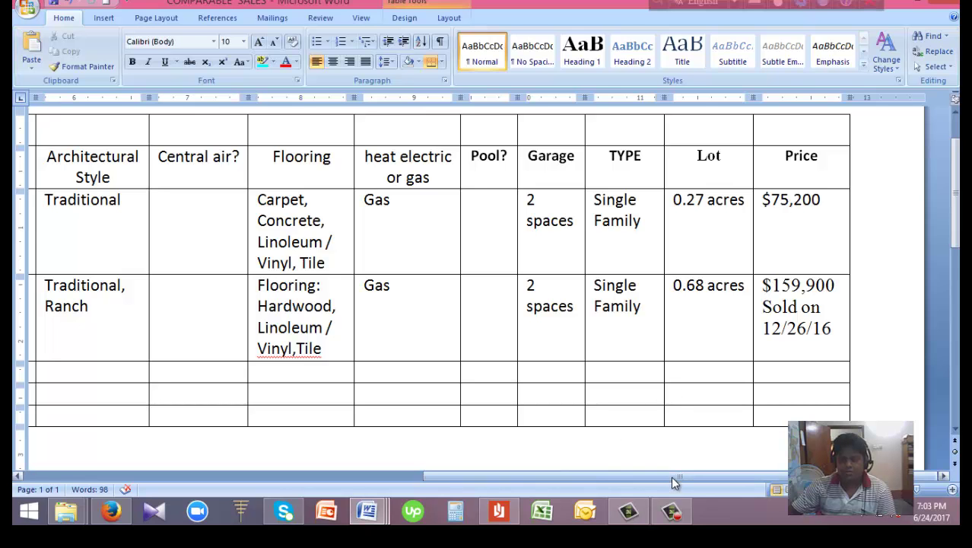
pyautogui.moveTo(674, 477); pyautogui.dragTo(283, 475)
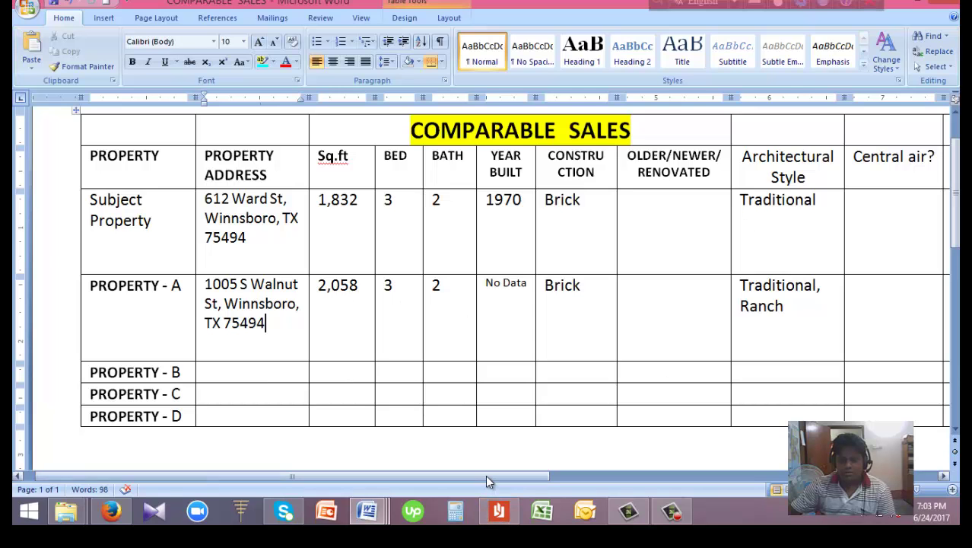
pyautogui.moveTo(486, 475); pyautogui.dragTo(848, 475)
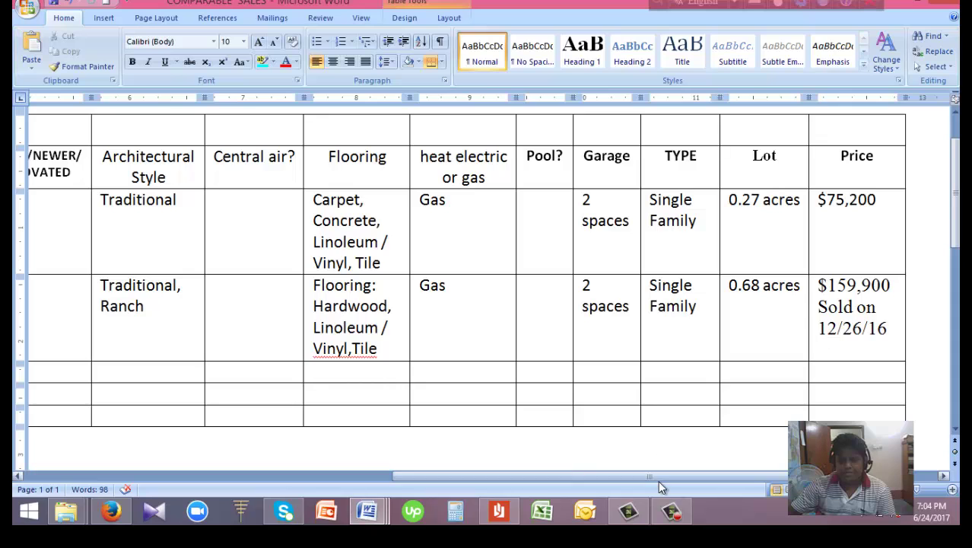
pyautogui.moveTo(642, 476); pyautogui.dragTo(531, 476)
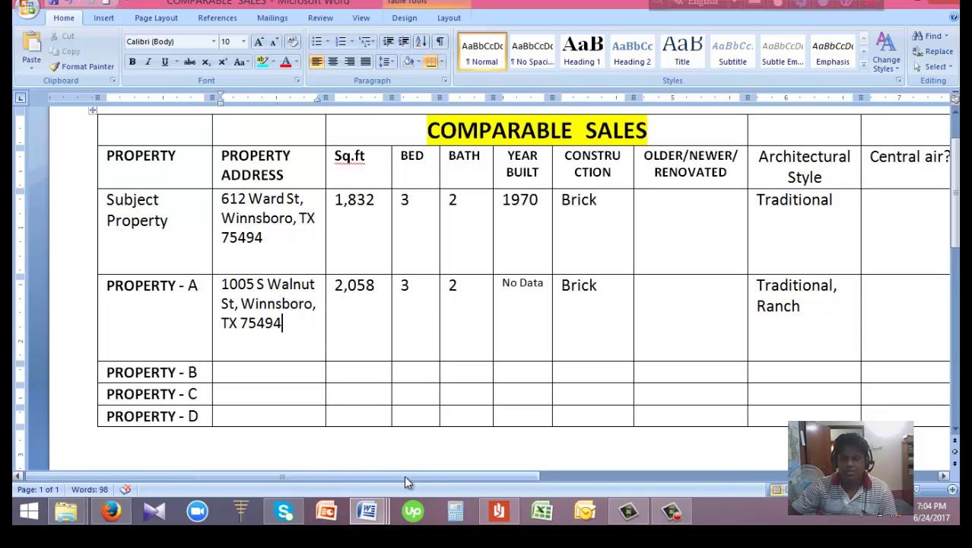
pyautogui.moveTo(404, 476); pyautogui.dragTo(376, 473)
pyautogui.moveTo(956, 234); pyautogui.dragTo(958, 219)
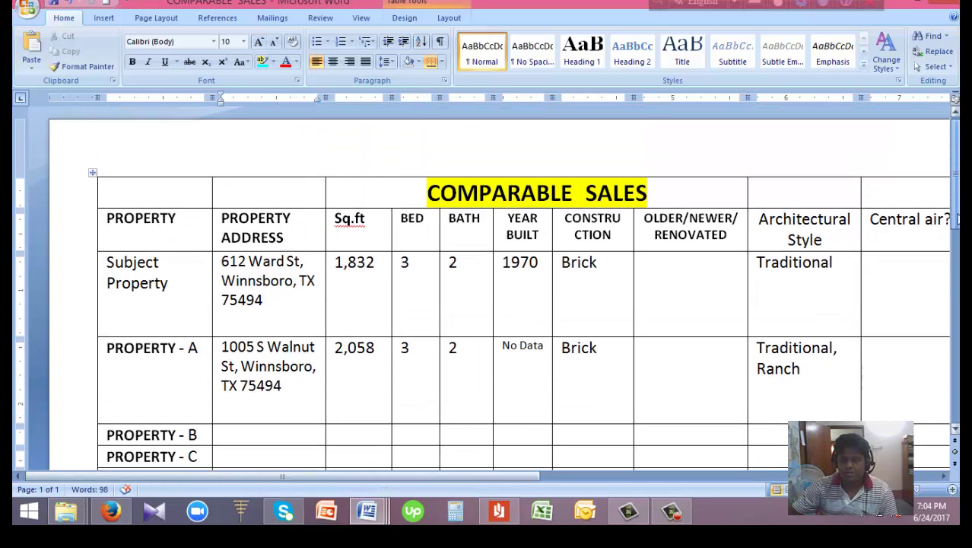
pyautogui.scroll(-3, 282, 353)
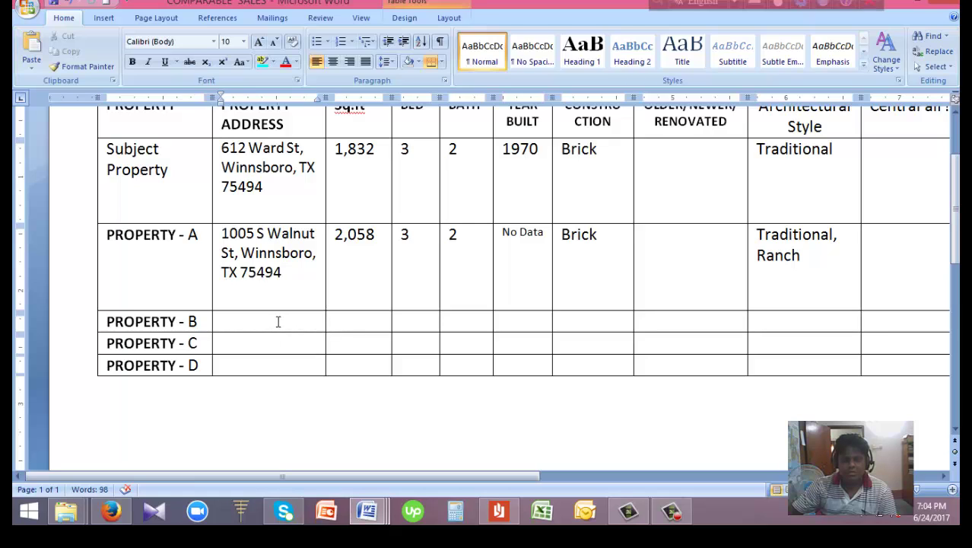
pyautogui.moveTo(280, 321); pyautogui.dragTo(691, 324)
# Look over the free online comps resources list in the How To Determine ARV document
pyautogui.click(366, 511)
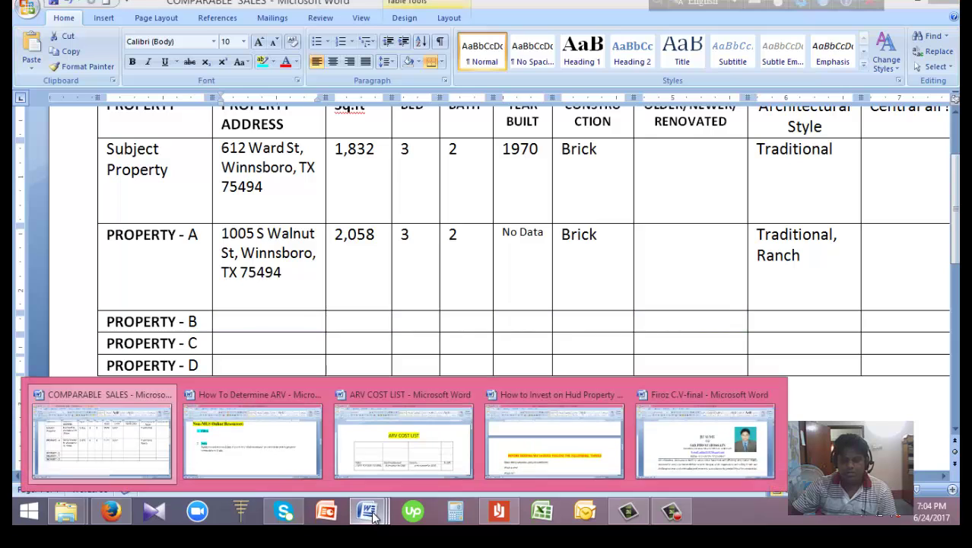
pyautogui.click(279, 478)
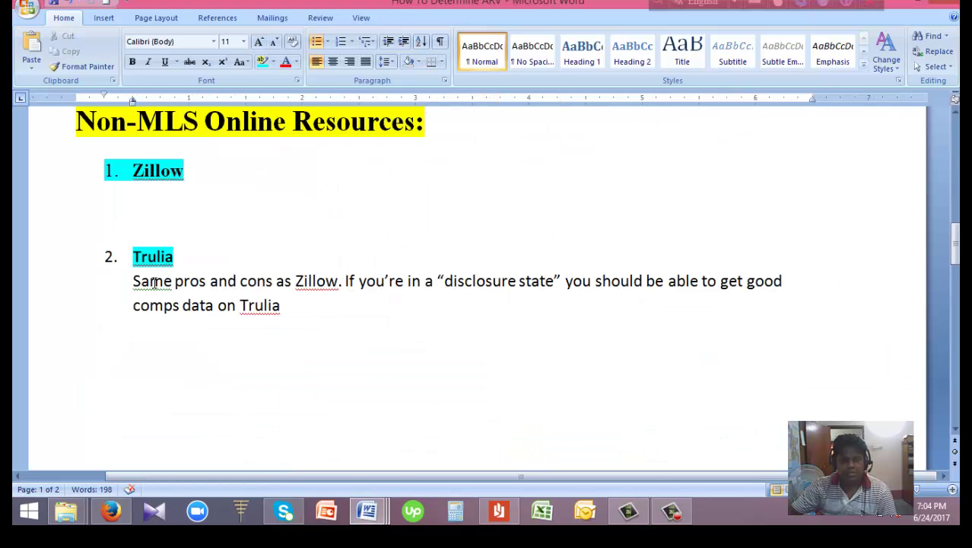
pyautogui.moveTo(955, 243); pyautogui.dragTo(956, 289)
pyautogui.click(192, 407)
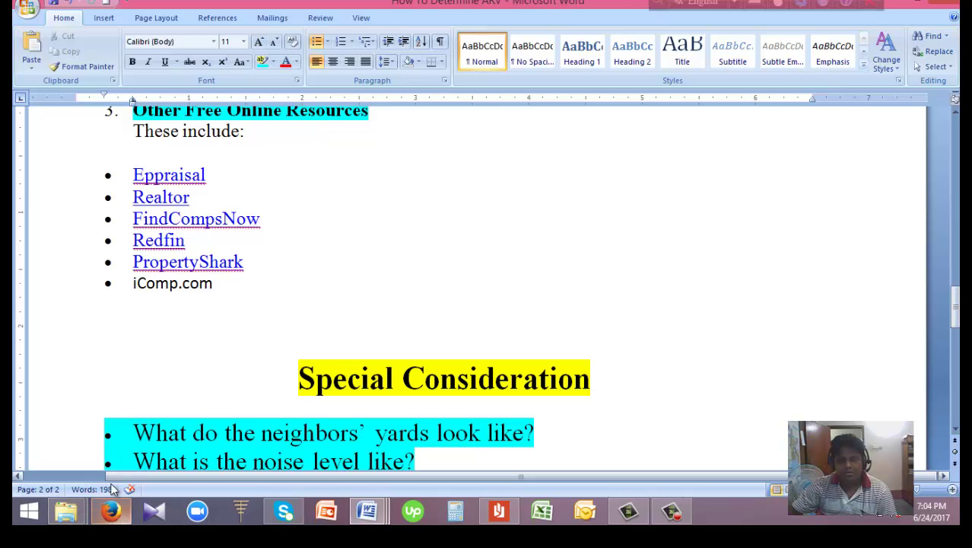
pyautogui.moveTo(367, 510)
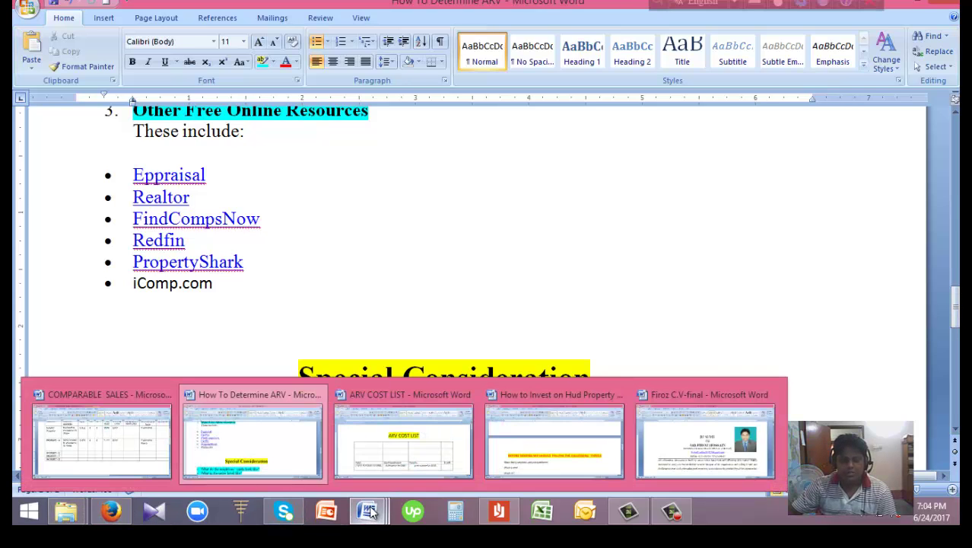
pyautogui.click(139, 444)
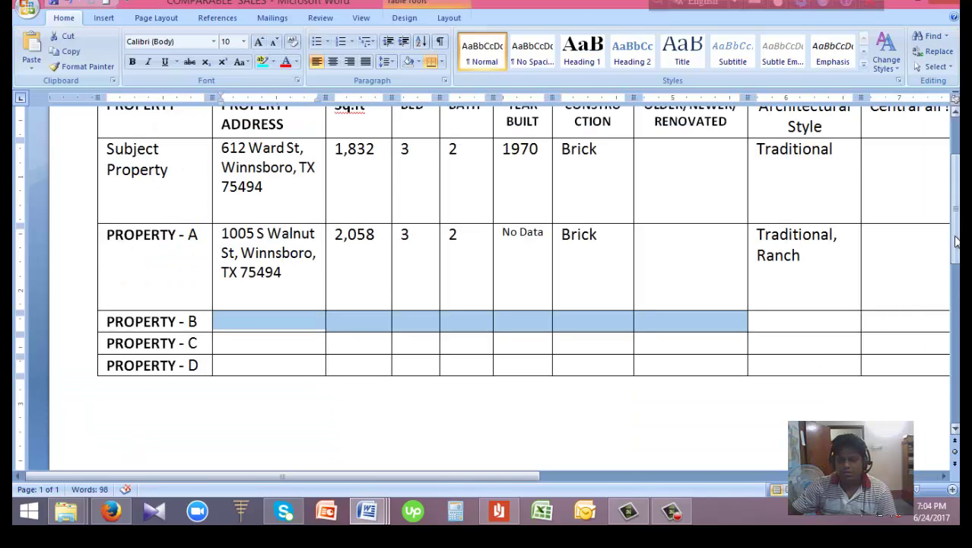
pyautogui.scroll(3, 955, 229)
pyautogui.scroll(-5, 684, 310)
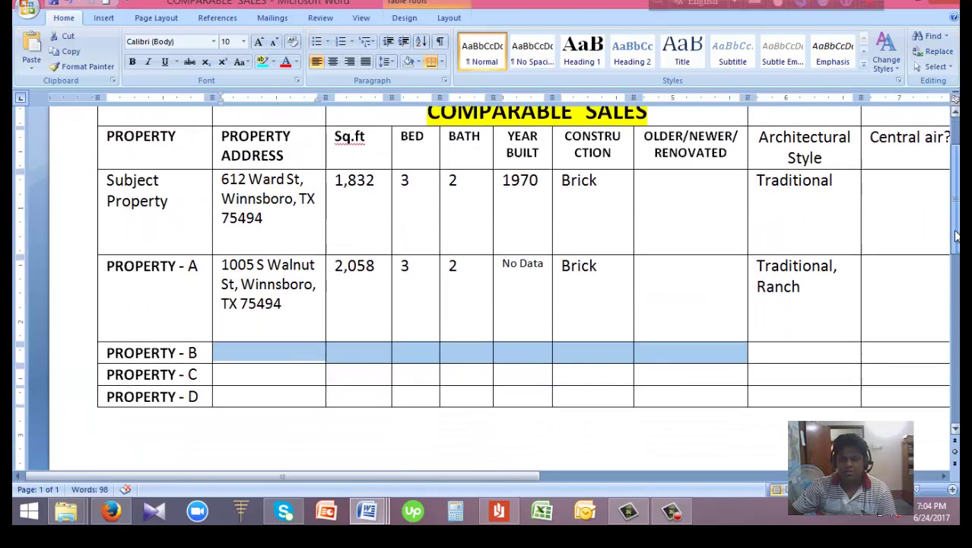
pyautogui.click(111, 511)
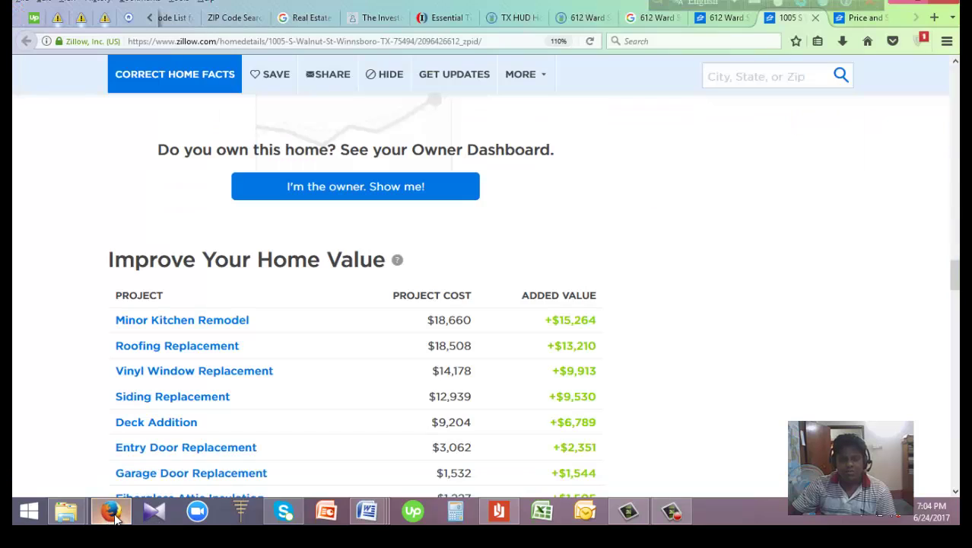
pyautogui.click(858, 17)
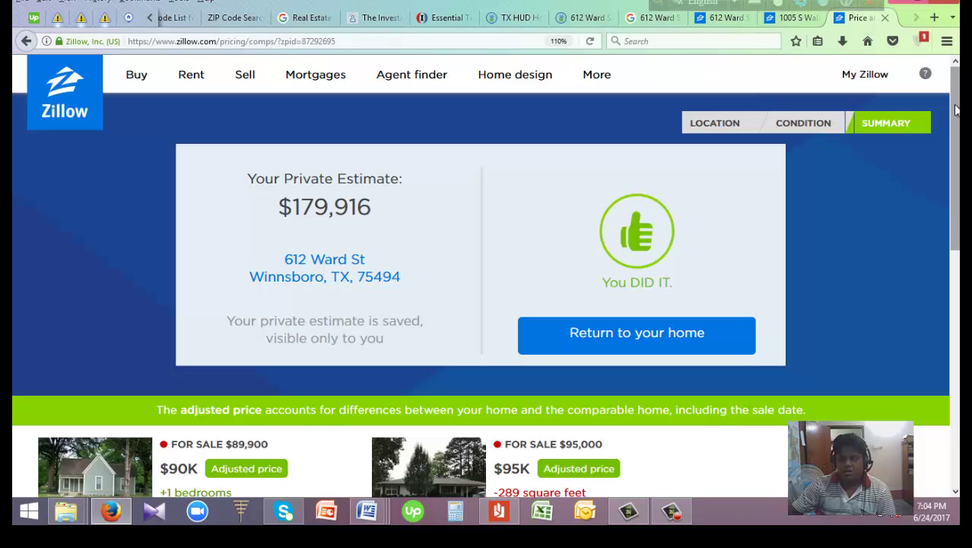
pyautogui.moveTo(955, 110)
pyautogui.mouseDown()
pyautogui.moveTo(955, 200)
pyautogui.moveTo(955, 113)
pyautogui.mouseUp()
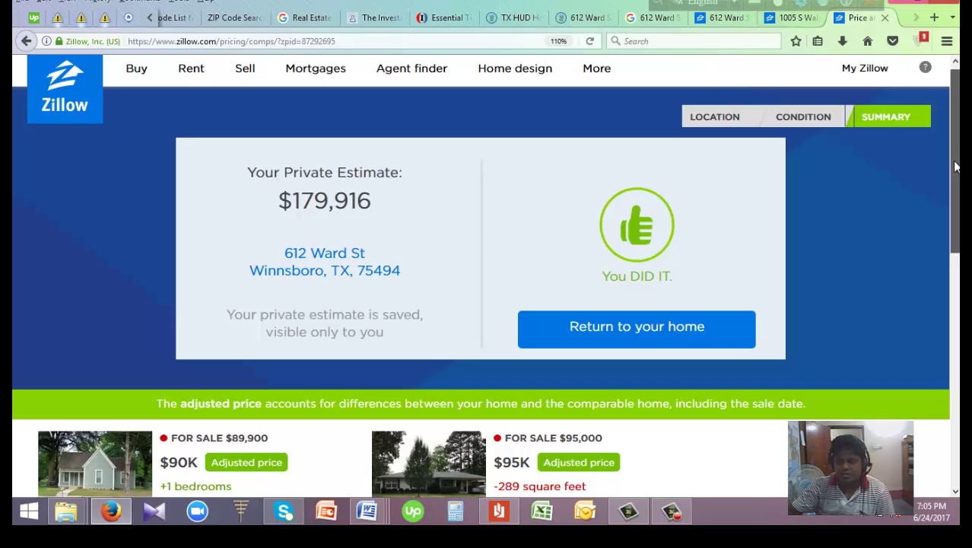
pyautogui.moveTo(956, 171); pyautogui.dragTo(957, 148)
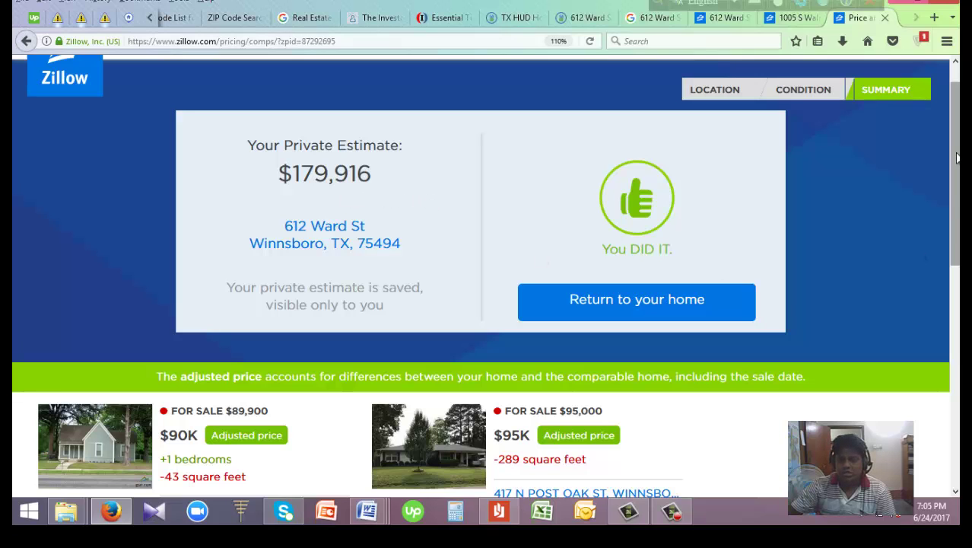
pyautogui.scroll(-3, 956, 157)
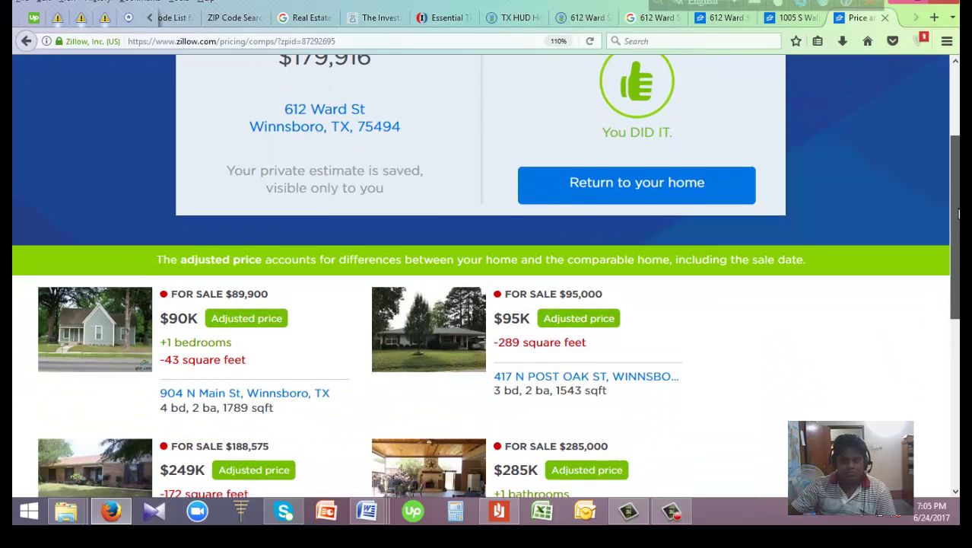
pyautogui.scroll(-3, 492, 276)
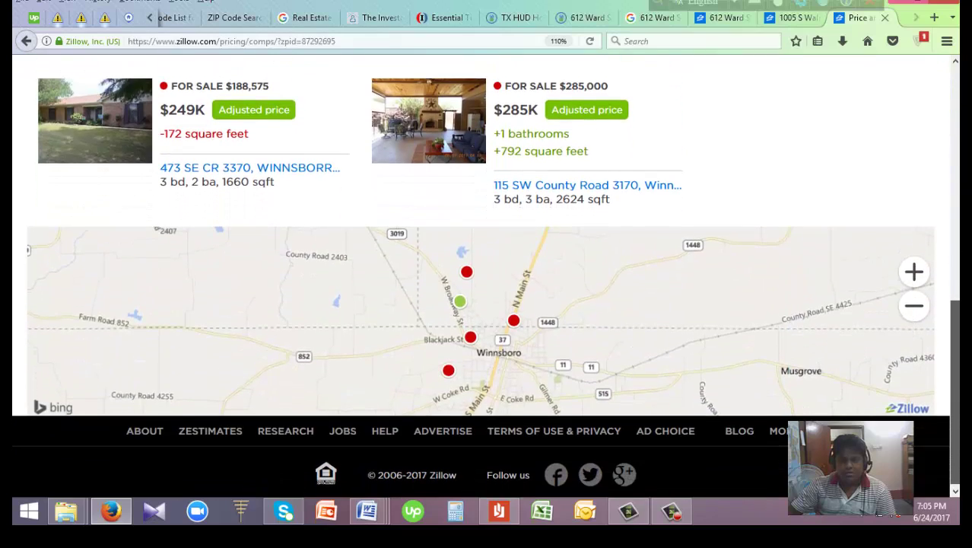
pyautogui.scroll(5, 486, 277)
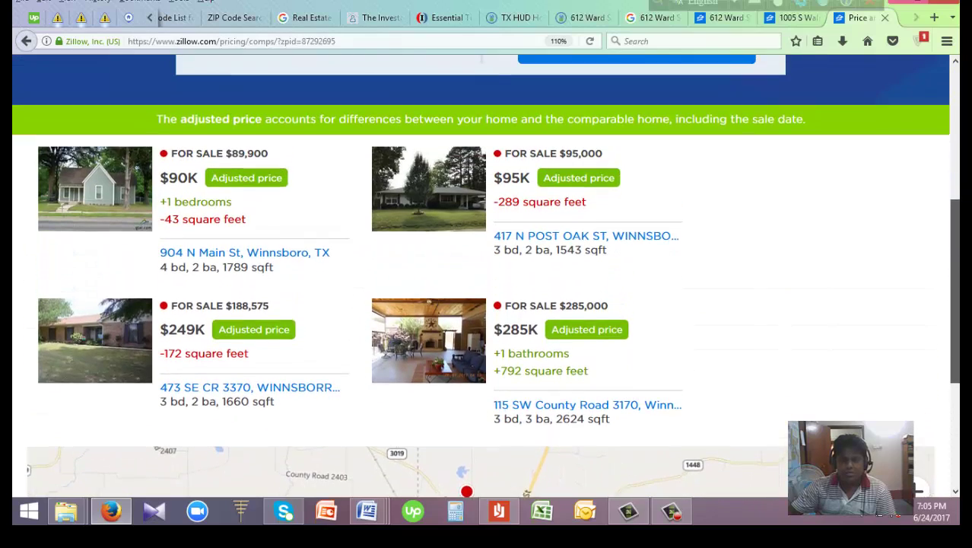
pyautogui.scroll(2, 486, 277)
pyautogui.scroll(-5, 486, 277)
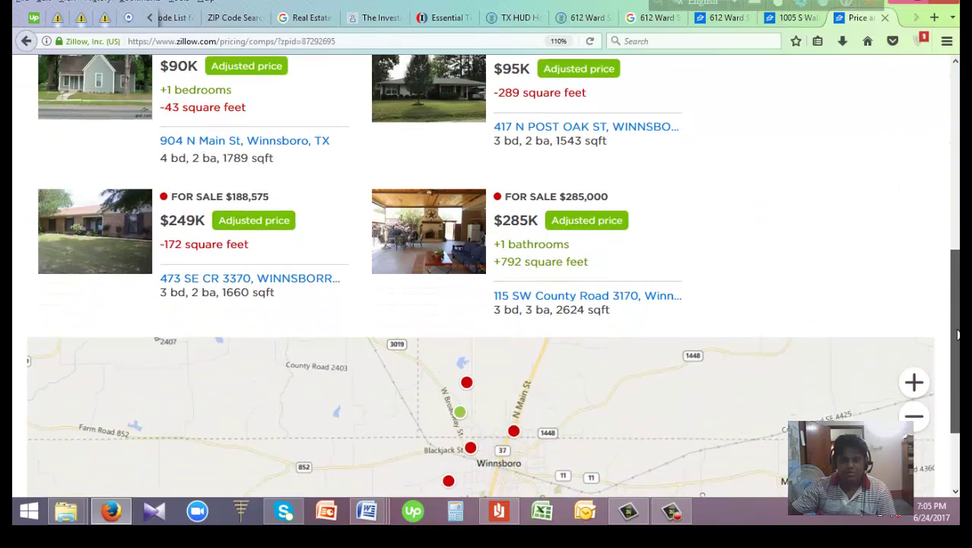
pyautogui.scroll(2, 486, 277)
pyautogui.scroll(-2, 486, 277)
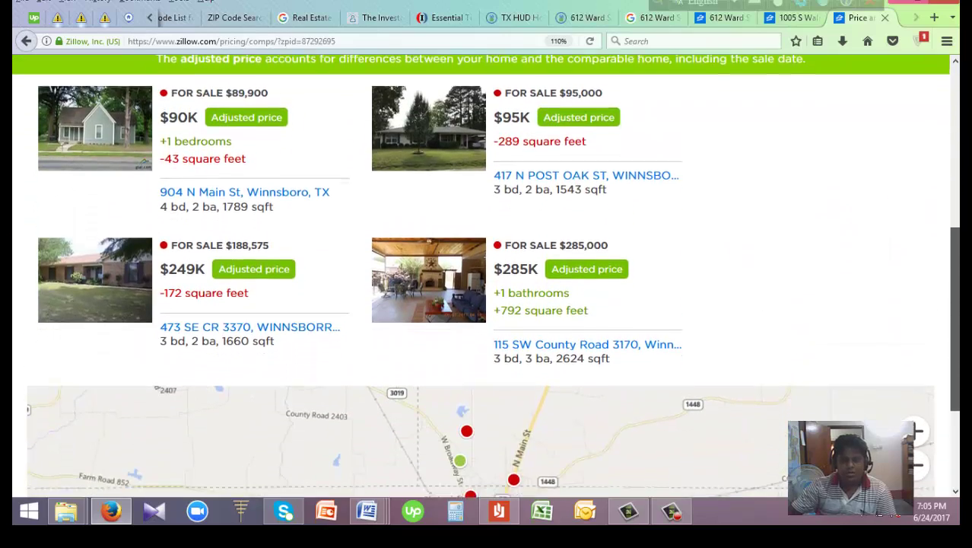
pyautogui.scroll(3, 486, 277)
pyautogui.scroll(-5, 486, 277)
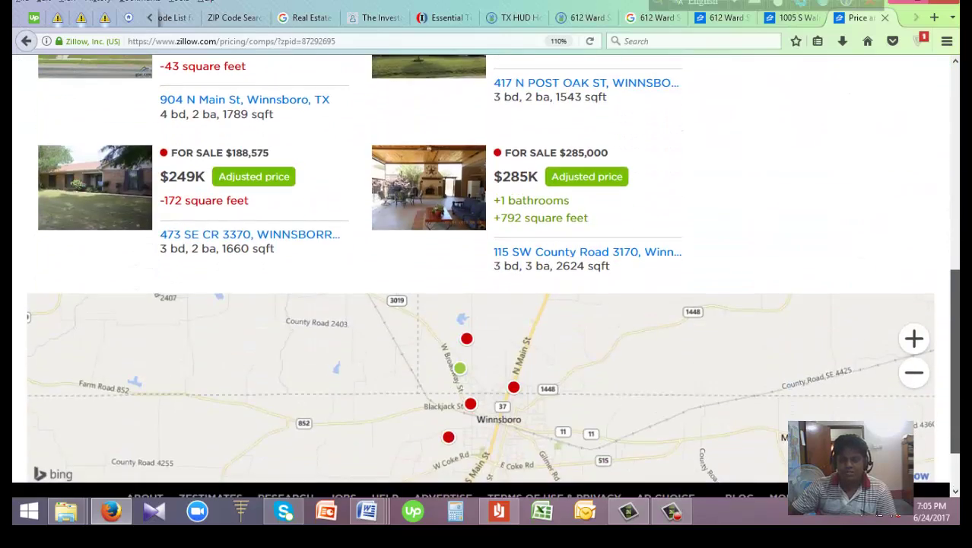
pyautogui.scroll(2, 486, 277)
pyautogui.scroll(2, 313, 419)
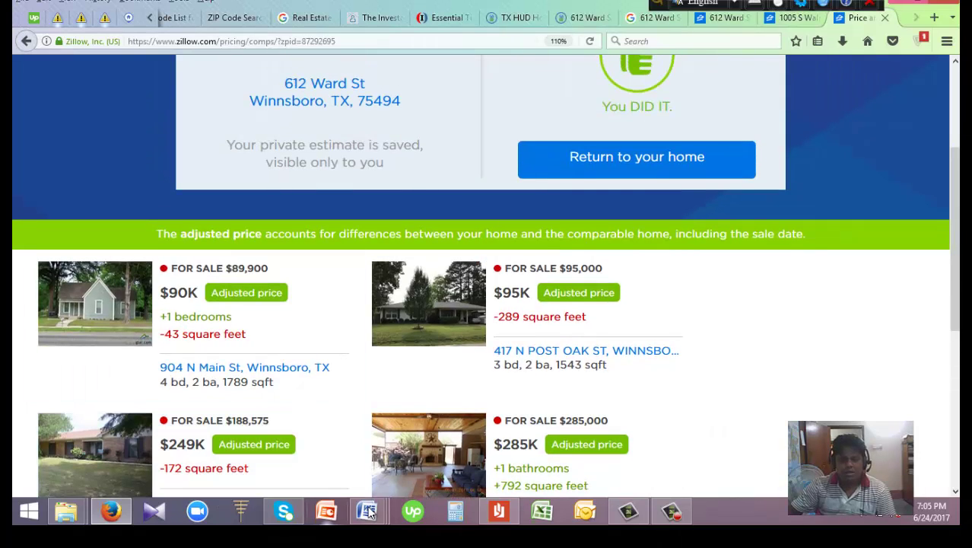
# Scroll across the filled Subject Property and Property A rows, then list the open Word documents
pyautogui.moveTo(369, 512)
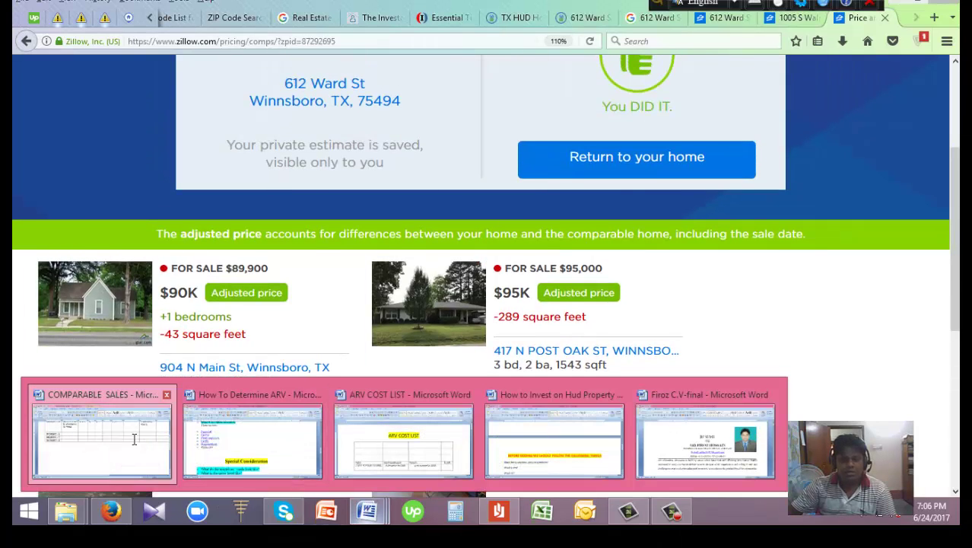
pyautogui.click(99, 447)
pyautogui.moveTo(506, 474); pyautogui.dragTo(528, 477)
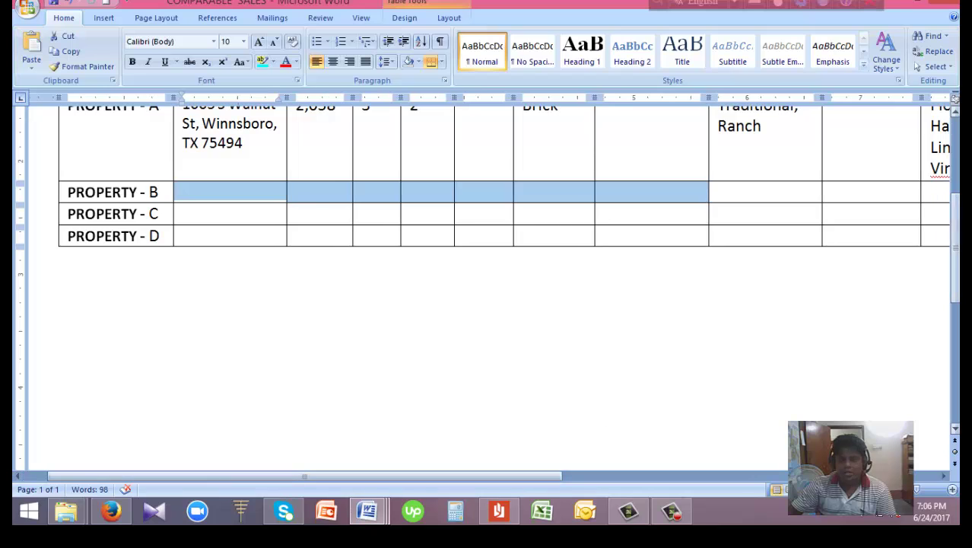
pyautogui.moveTo(956, 251); pyautogui.dragTo(957, 201)
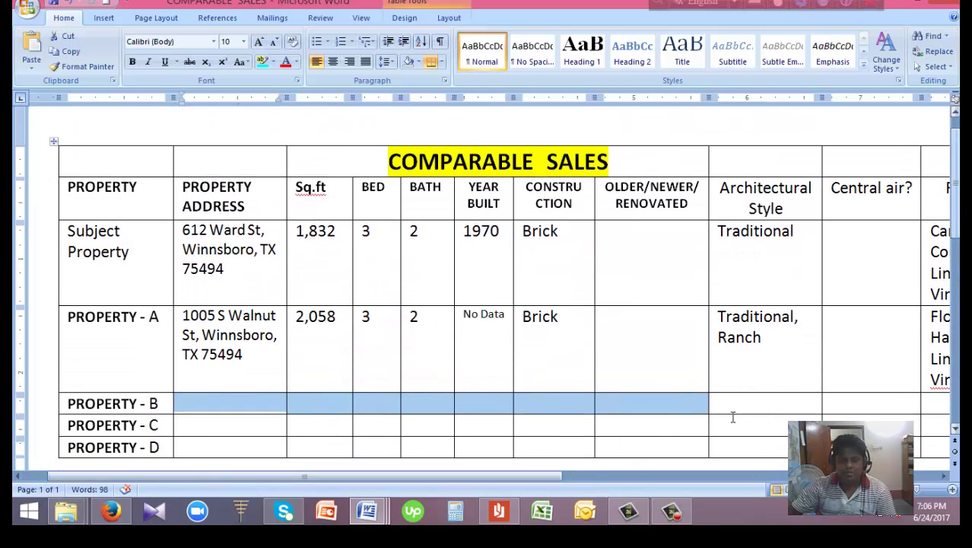
pyautogui.moveTo(525, 484); pyautogui.dragTo(753, 478)
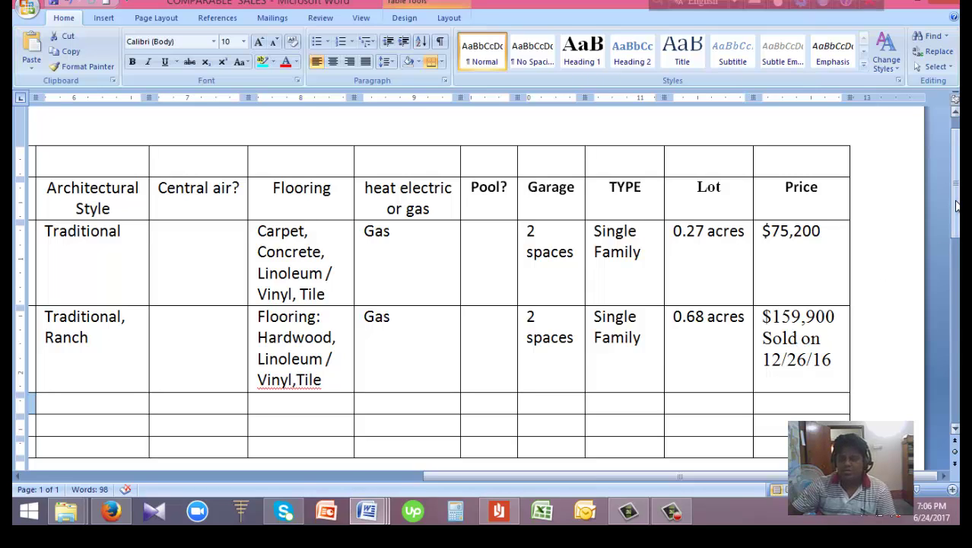
pyautogui.moveTo(958, 206); pyautogui.dragTo(388, 455)
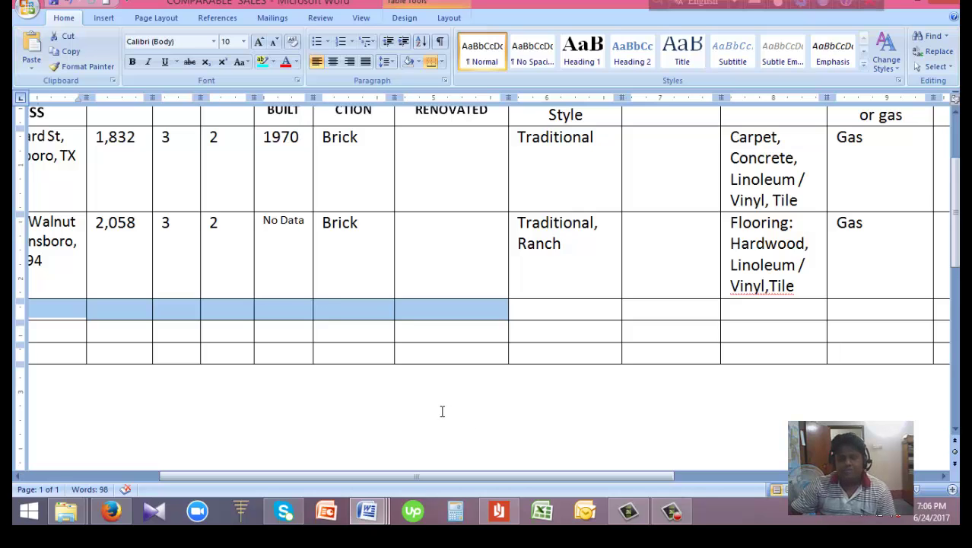
pyautogui.click(383, 517)
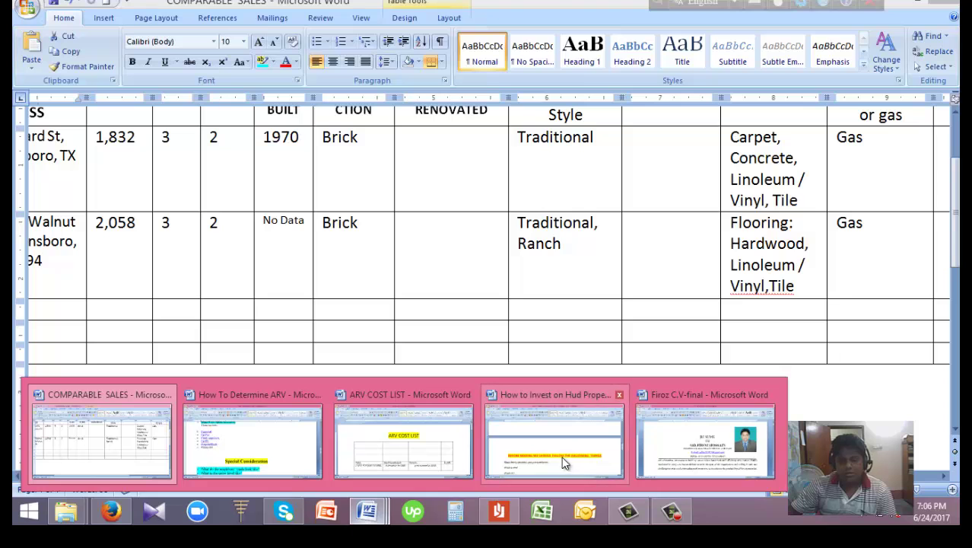
pyautogui.click(436, 459)
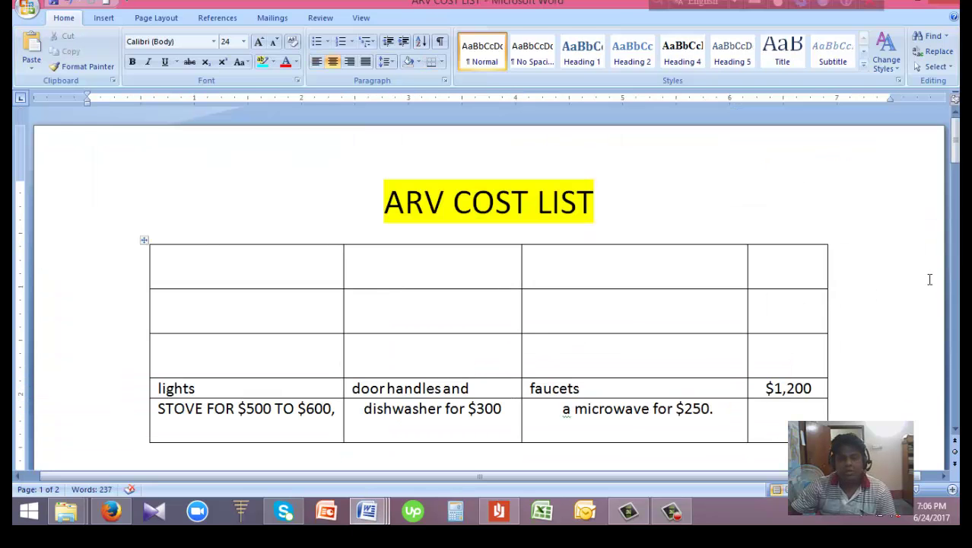
pyautogui.moveTo(958, 170); pyautogui.dragTo(956, 178)
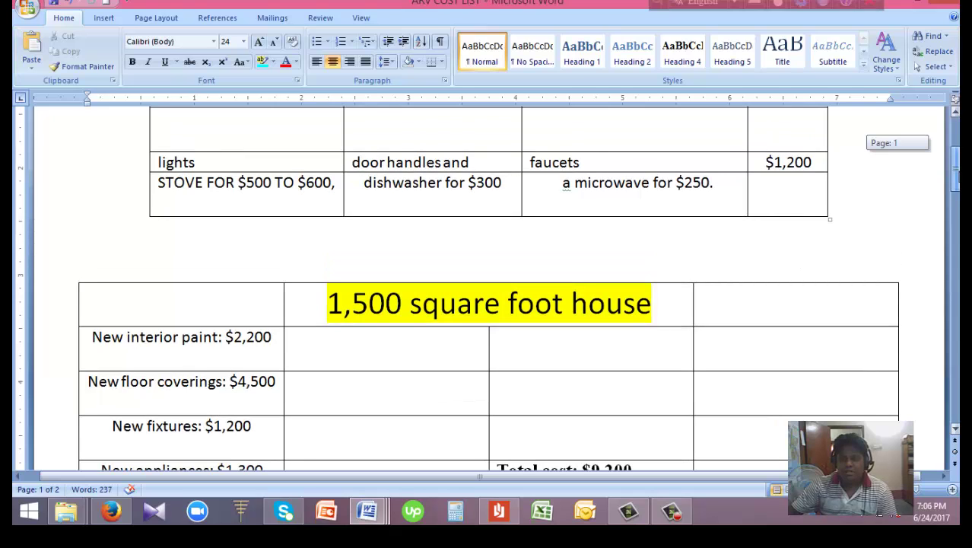
pyautogui.moveTo(957, 177); pyautogui.dragTo(957, 201)
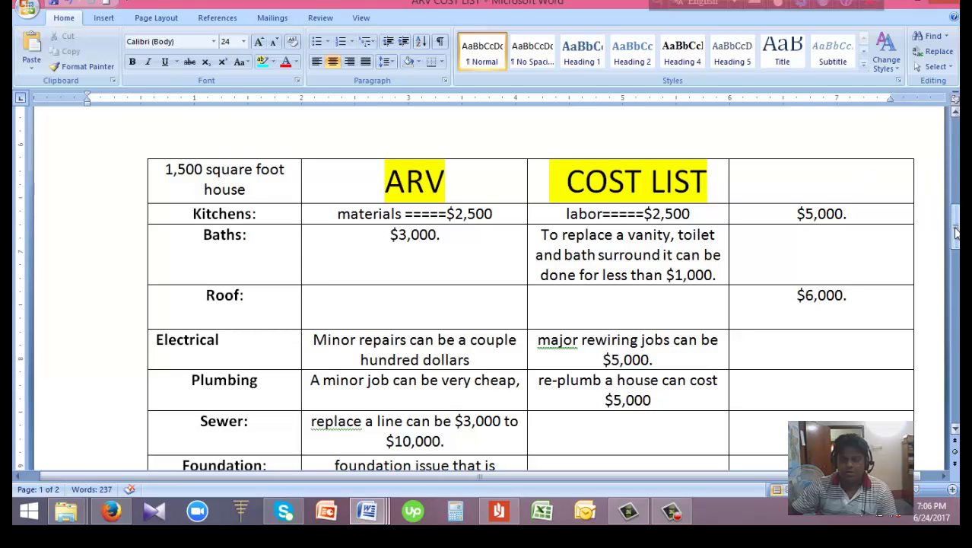
pyautogui.moveTo(957, 235); pyautogui.dragTo(957, 235)
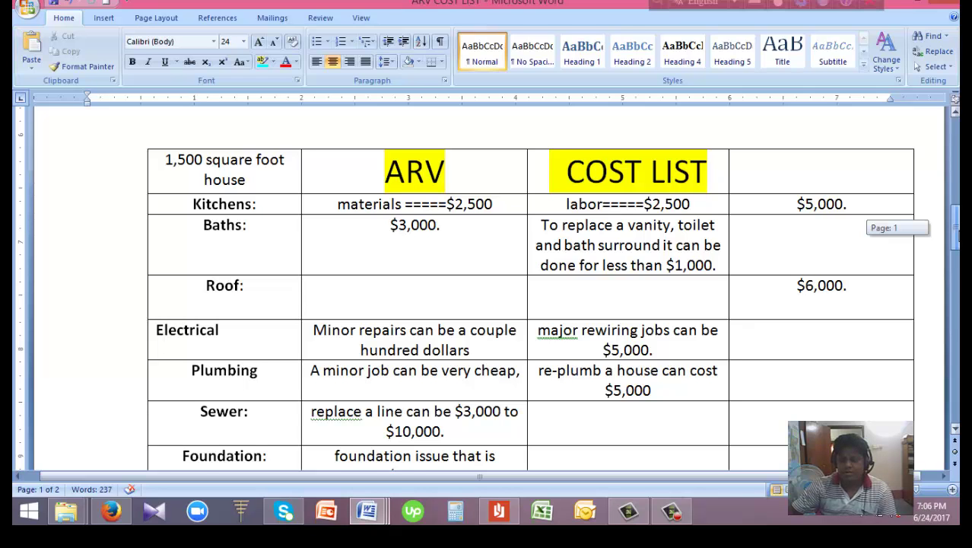
pyautogui.moveTo(959, 235); pyautogui.dragTo(938, 182)
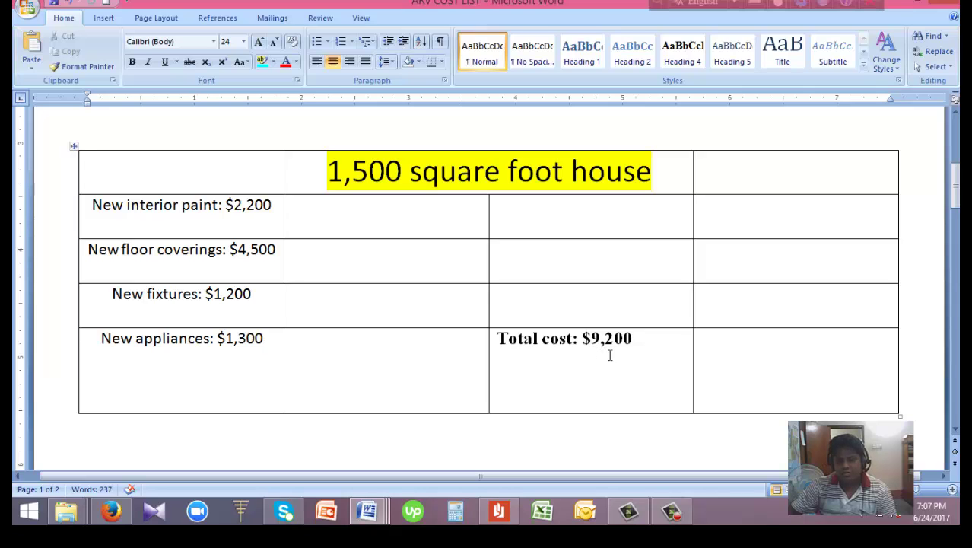
pyautogui.moveTo(958, 196); pyautogui.dragTo(958, 198)
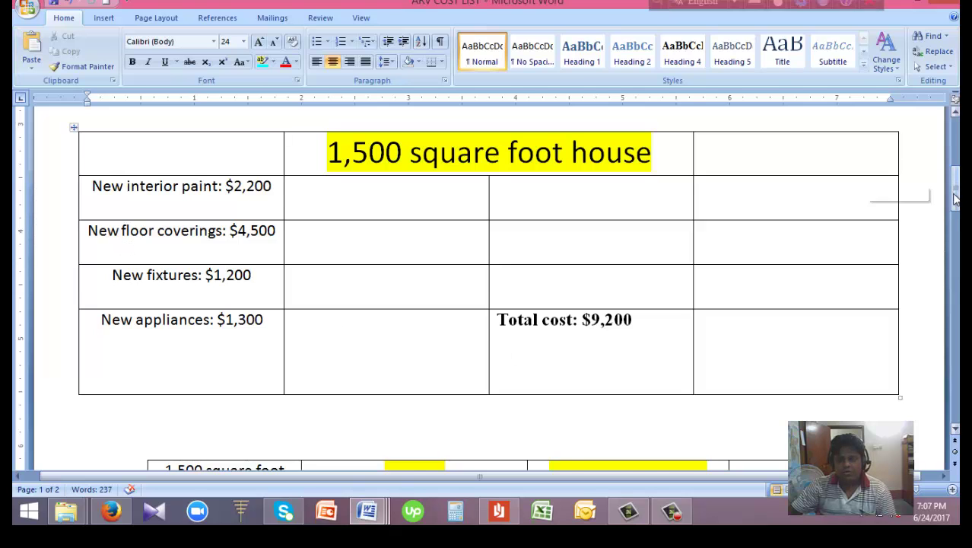
pyautogui.scroll(-2, 922, 199)
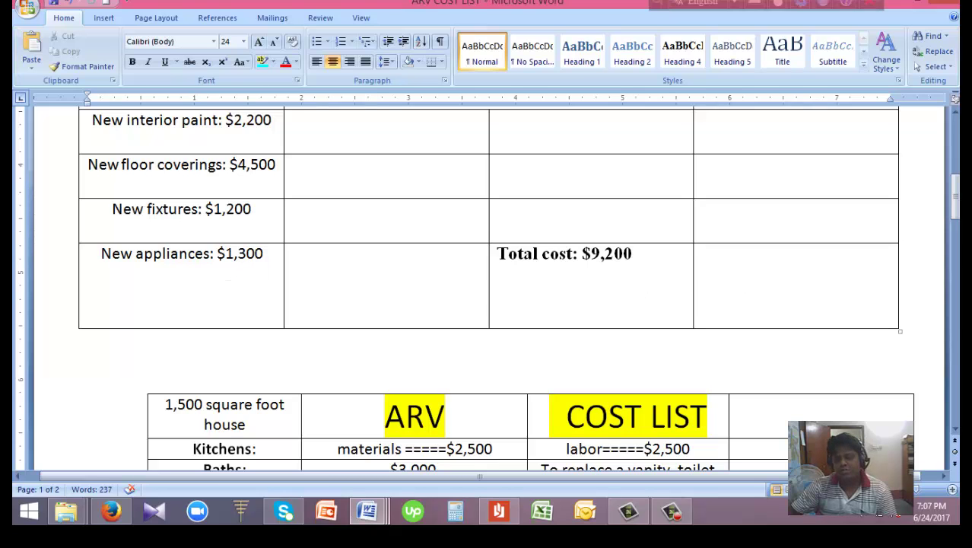
pyautogui.moveTo(955, 204); pyautogui.dragTo(956, 201)
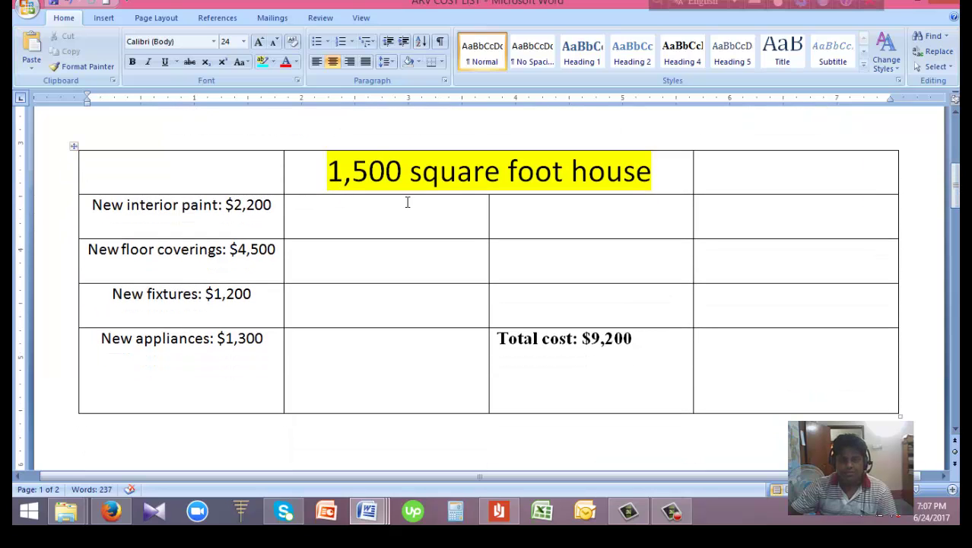
pyautogui.moveTo(955, 190); pyautogui.dragTo(955, 229)
pyautogui.click(955, 231)
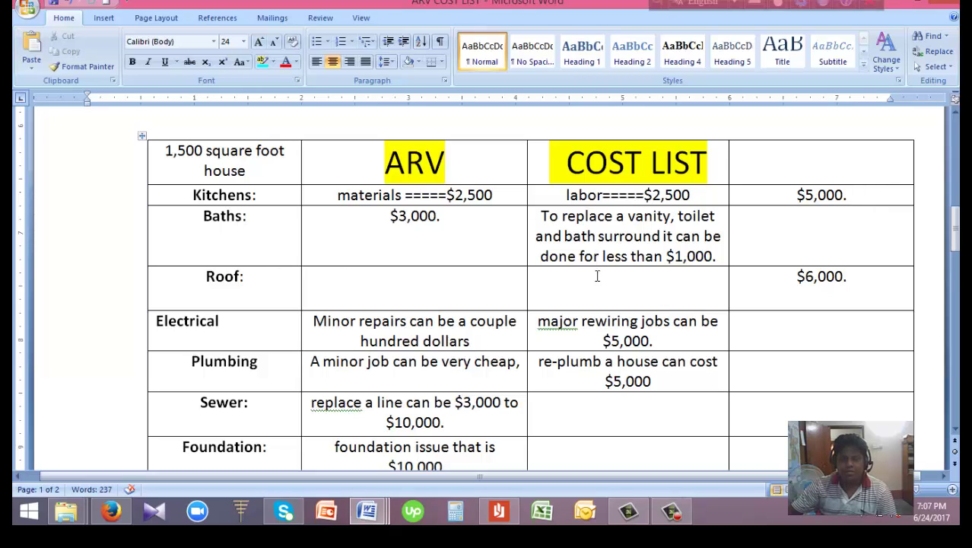
pyautogui.click(817, 275)
pyautogui.moveTo(955, 240); pyautogui.dragTo(958, 262)
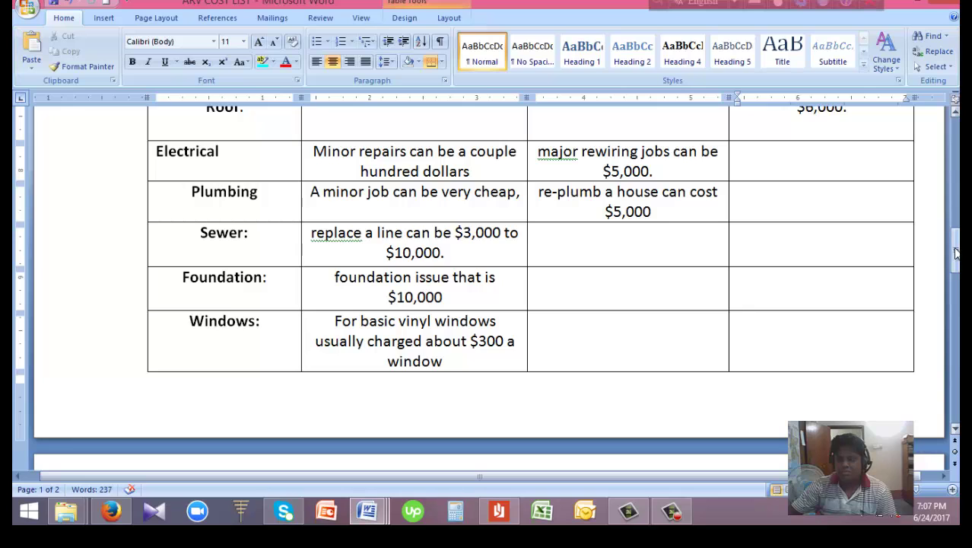
pyautogui.moveTo(957, 253); pyautogui.dragTo(957, 258)
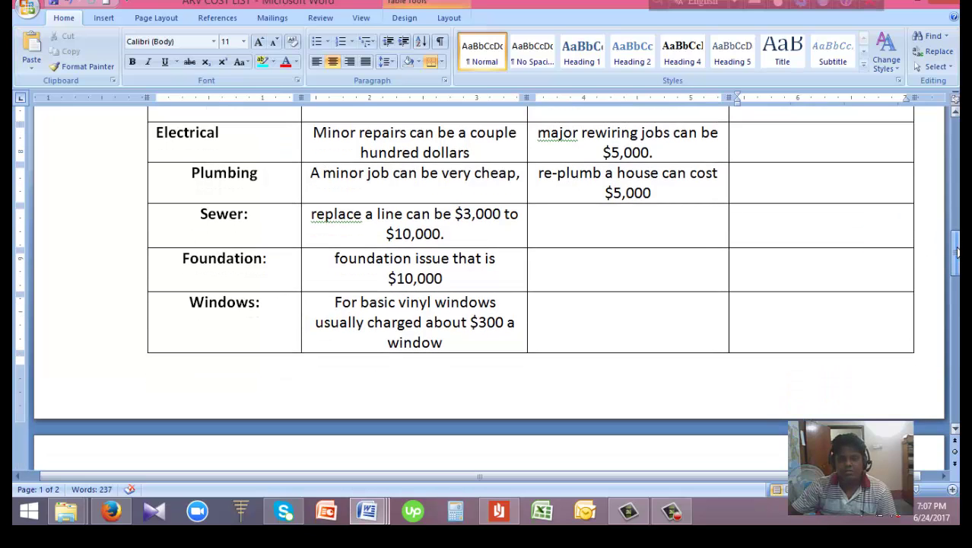
pyautogui.click(683, 152)
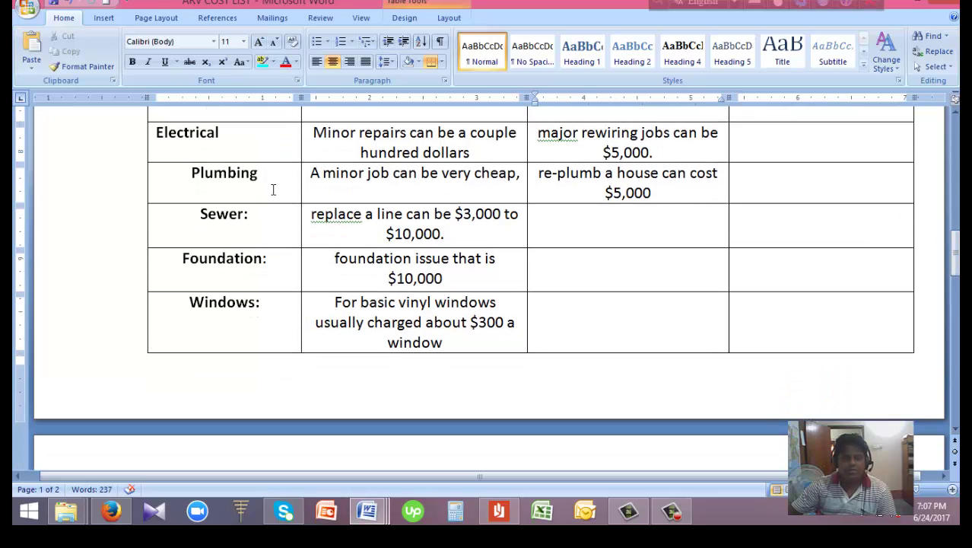
pyautogui.click(677, 199)
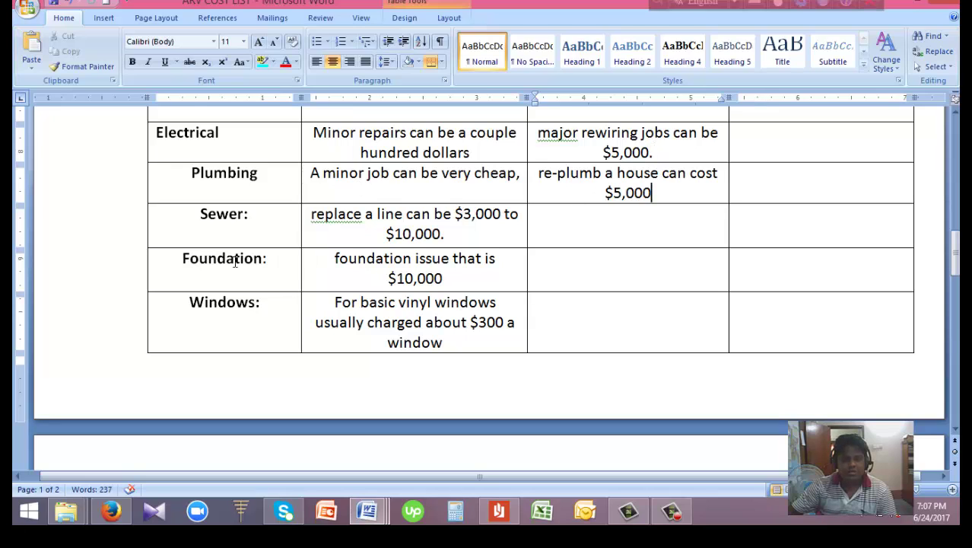
pyautogui.click(464, 235)
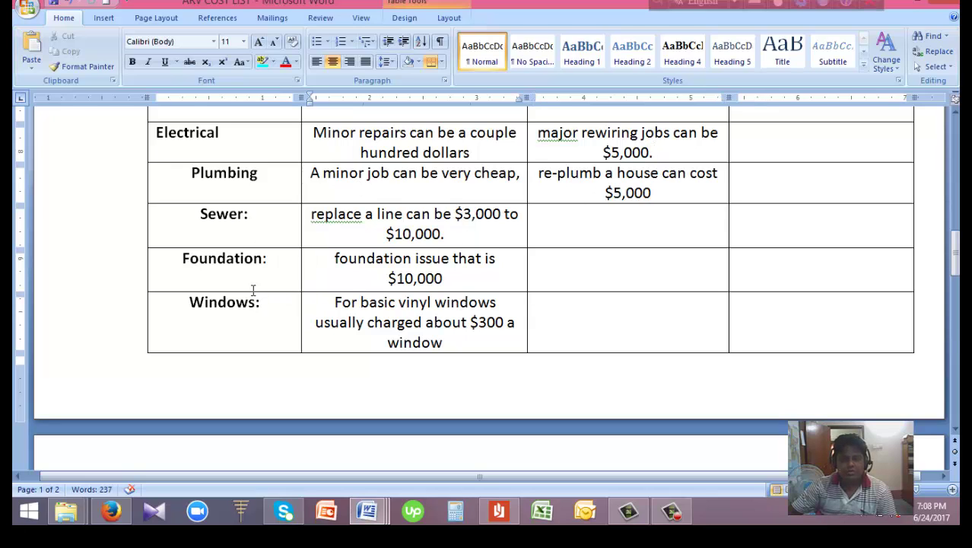
pyautogui.click(450, 279)
pyautogui.moveTo(956, 259); pyautogui.dragTo(958, 292)
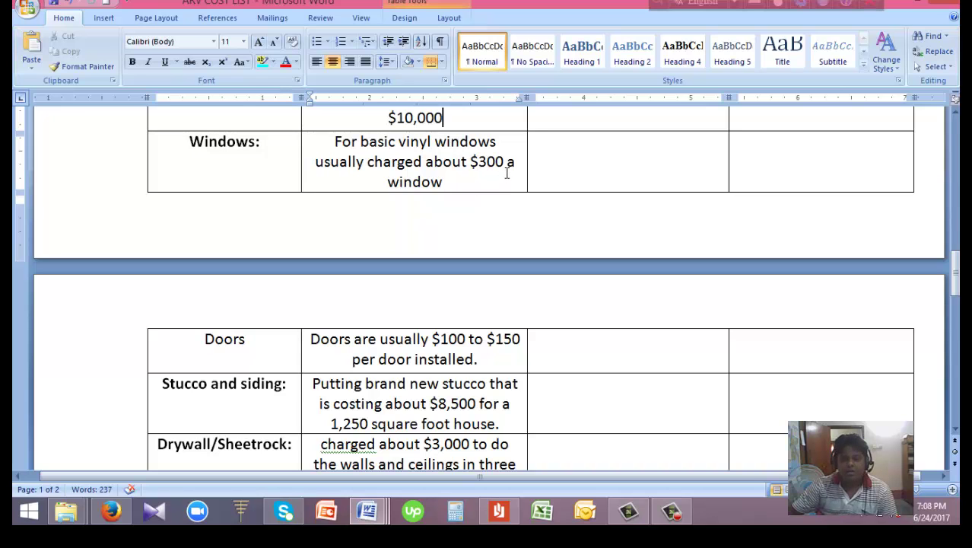
pyautogui.moveTo(958, 283); pyautogui.dragTo(958, 313)
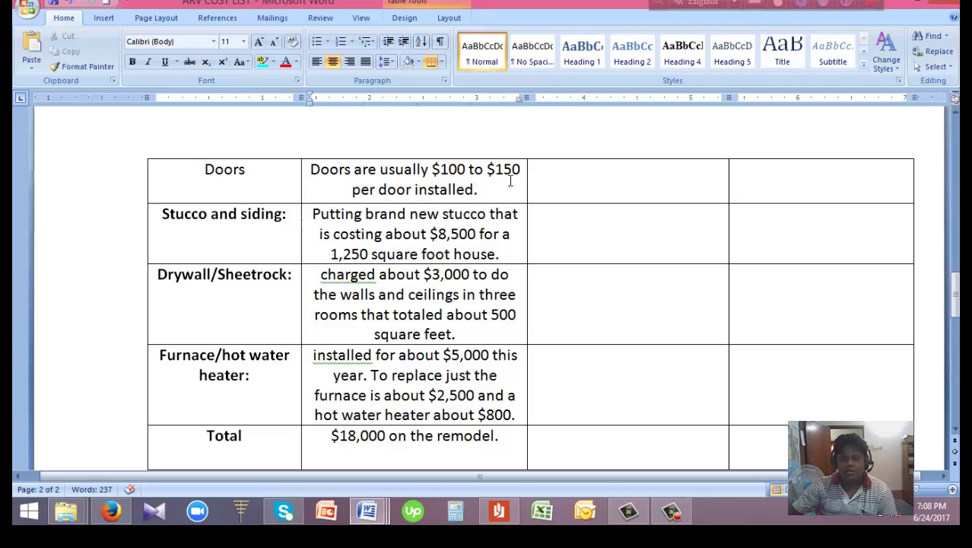
pyautogui.moveTo(956, 290); pyautogui.dragTo(956, 303)
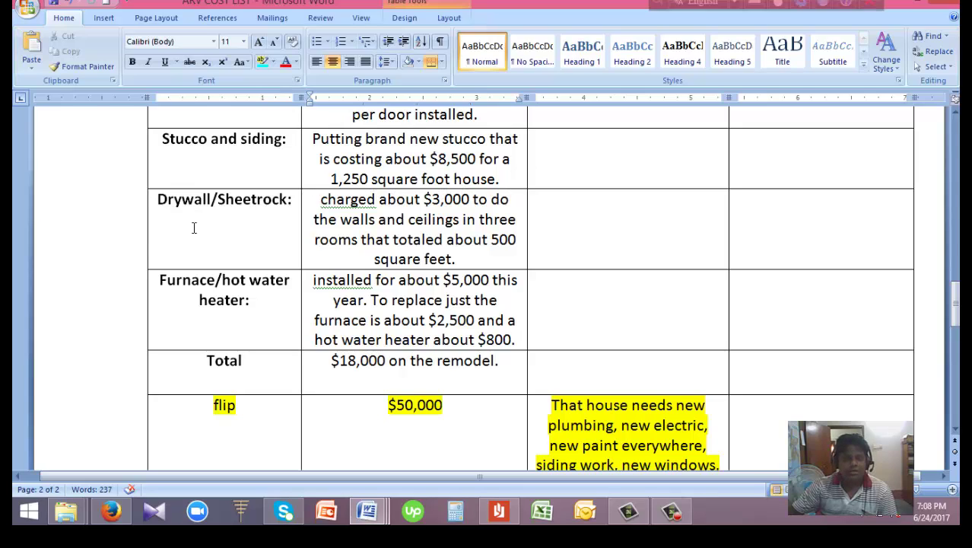
pyautogui.moveTo(955, 307); pyautogui.dragTo(956, 335)
# Preview the open Word document thumbnails and settle back on the COMPARABLE SALES table
pyautogui.moveTo(368, 513)
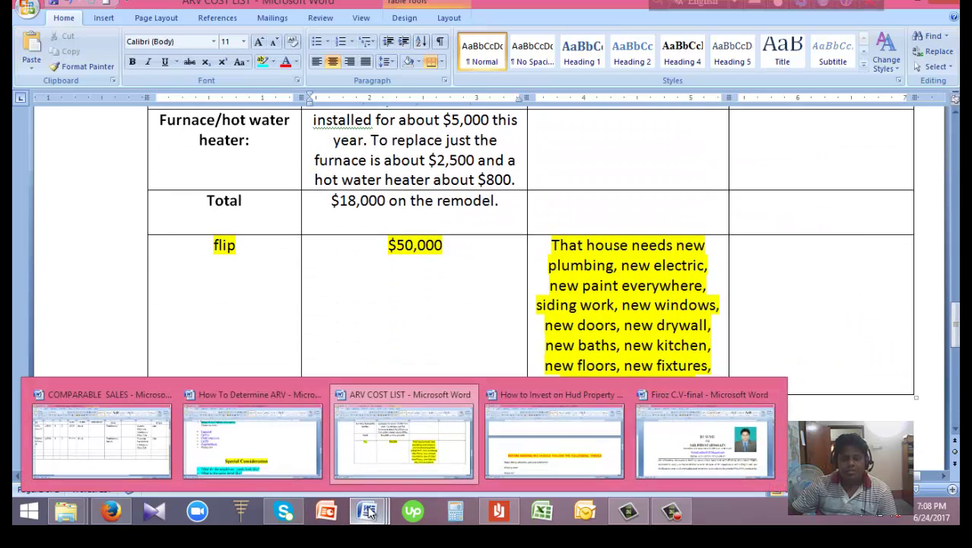
pyautogui.moveTo(521, 466)
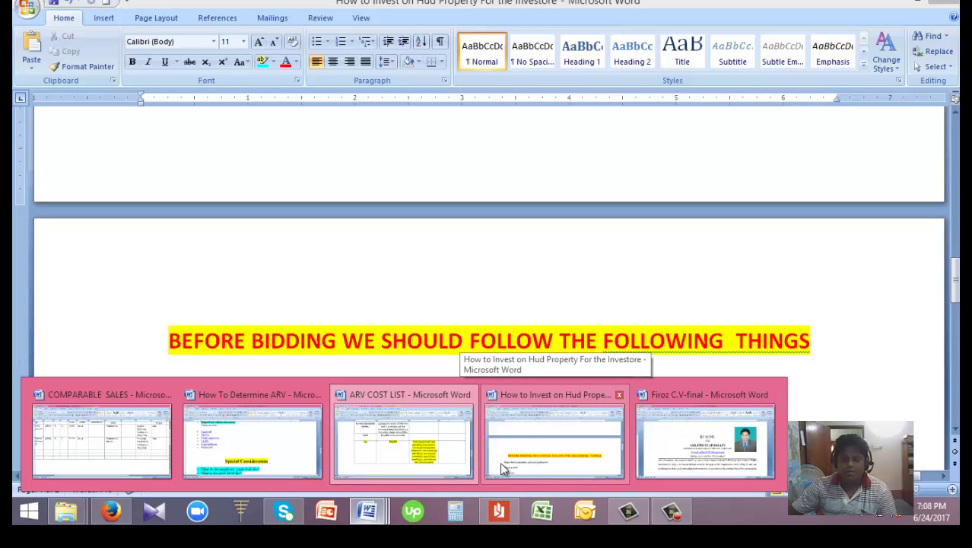
pyautogui.moveTo(406, 456)
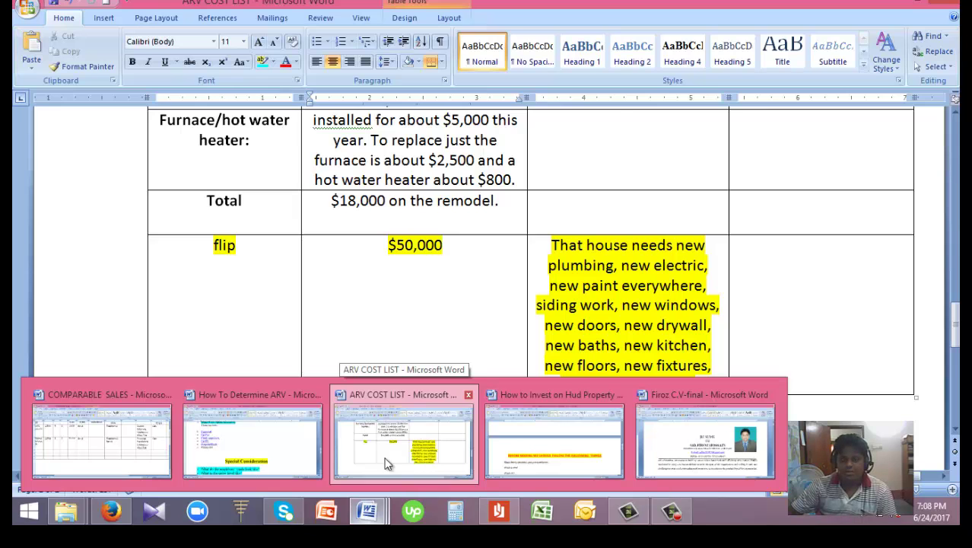
pyautogui.moveTo(137, 458)
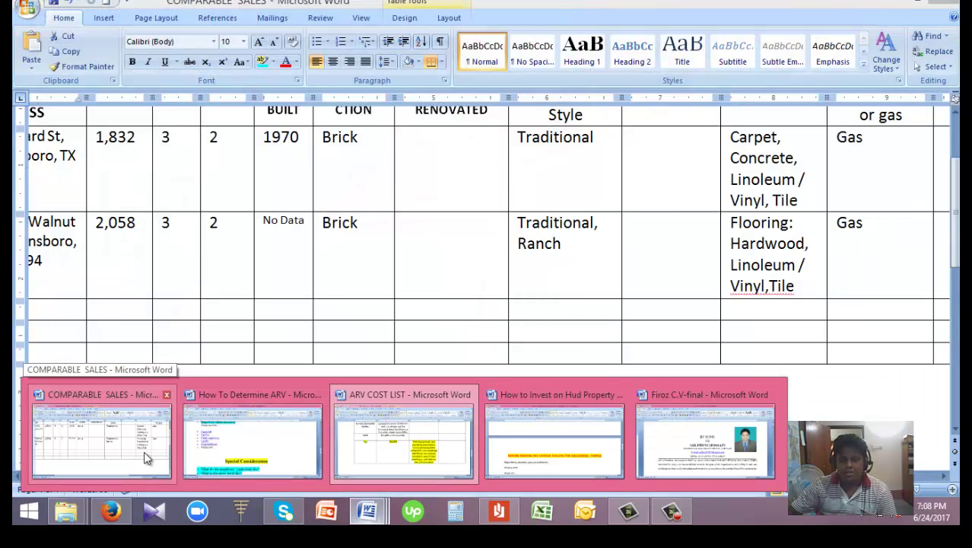